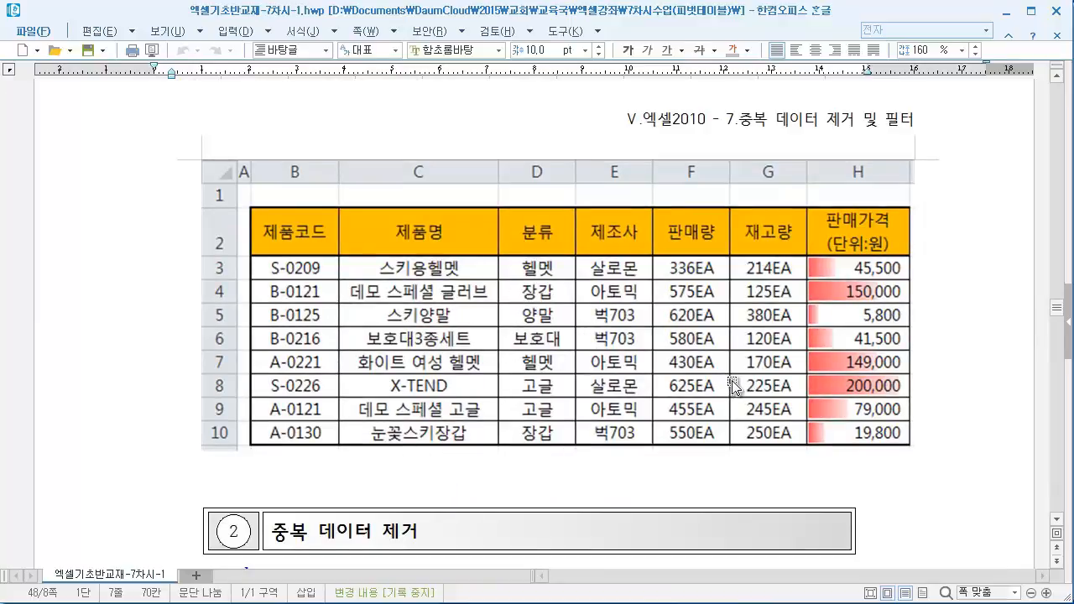
scroll(739, 398, "up", 7)
scroll(746, 414, "down", 4)
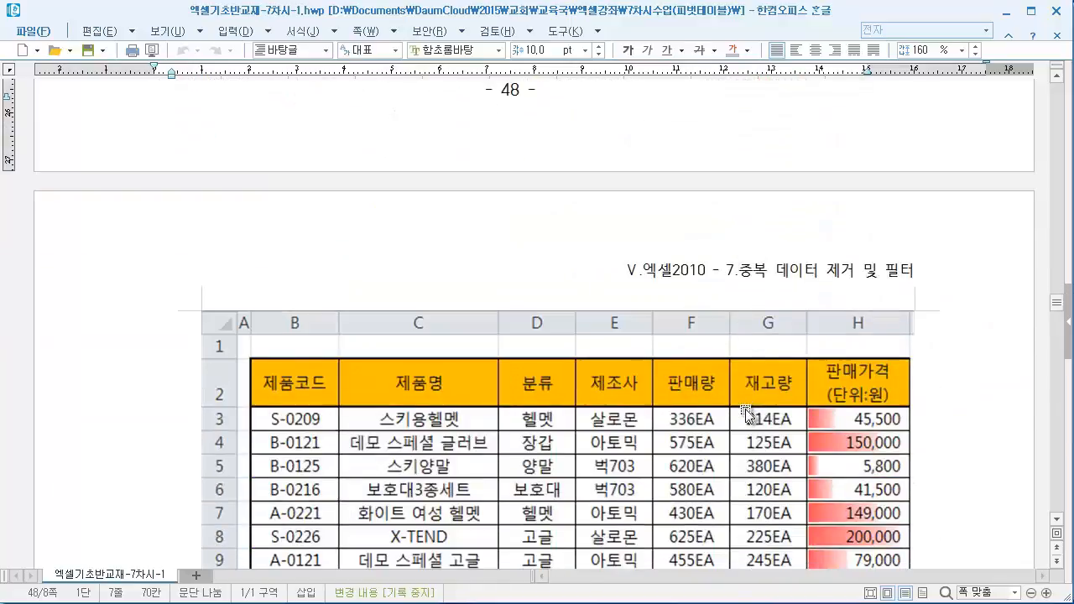
scroll(746, 414, "down", 5)
scroll(741, 433, "up", 2)
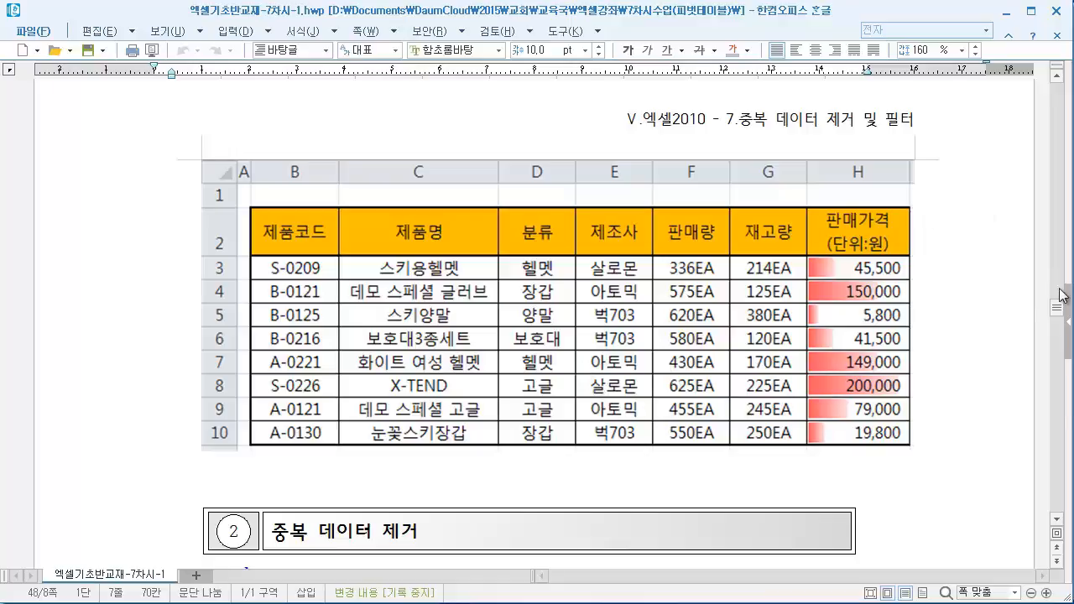
scroll(1016, 319, "up", 5)
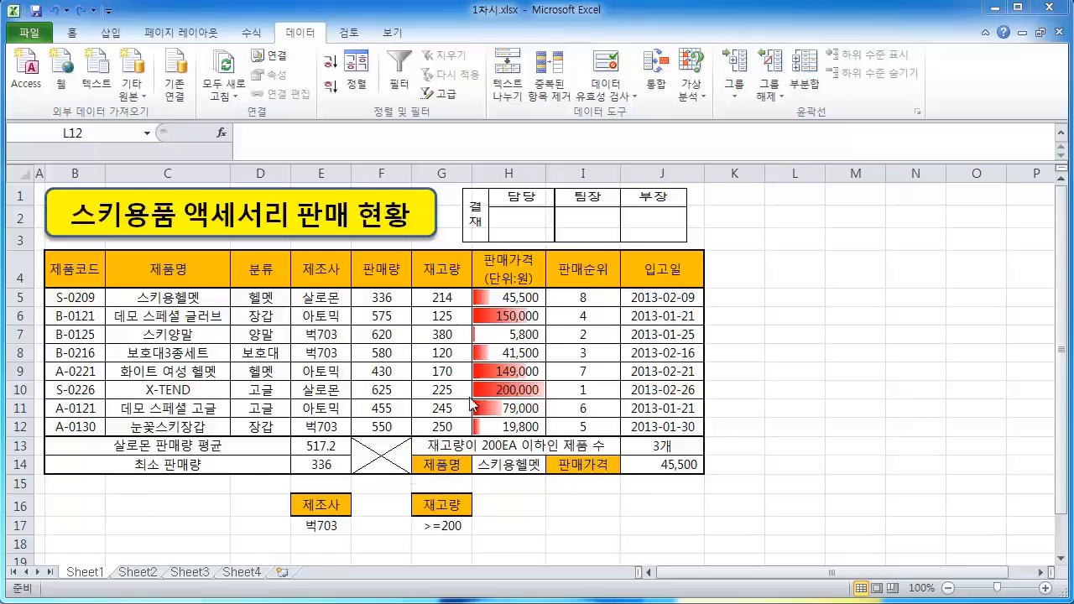
Insert a new worksheet and copy the product table B4:H12 from Sheet1
left_click(280, 575)
left_click(281, 573)
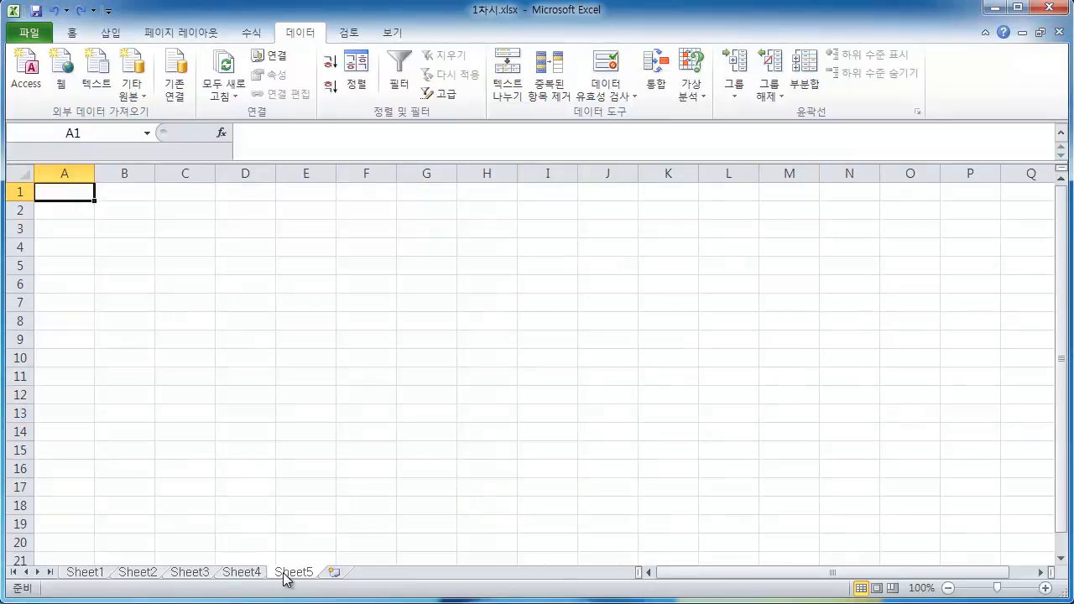
left_click(88, 573)
left_click_drag(72, 268, 509, 426)
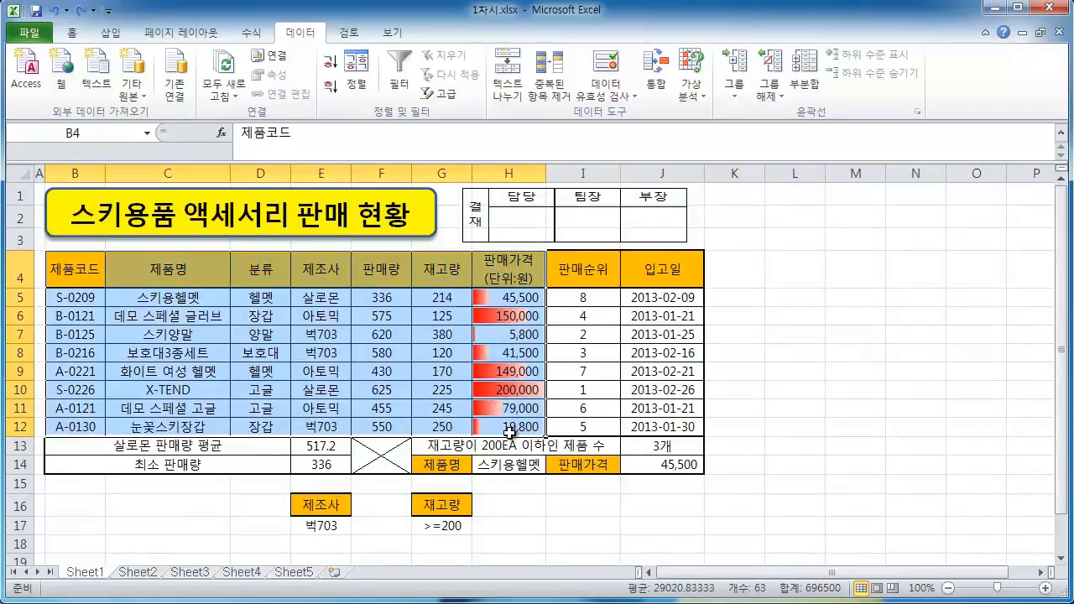
key("ctrl+c")
Paste the table into cell B2 of Sheet5, keeping the source column widths
left_click(296, 572)
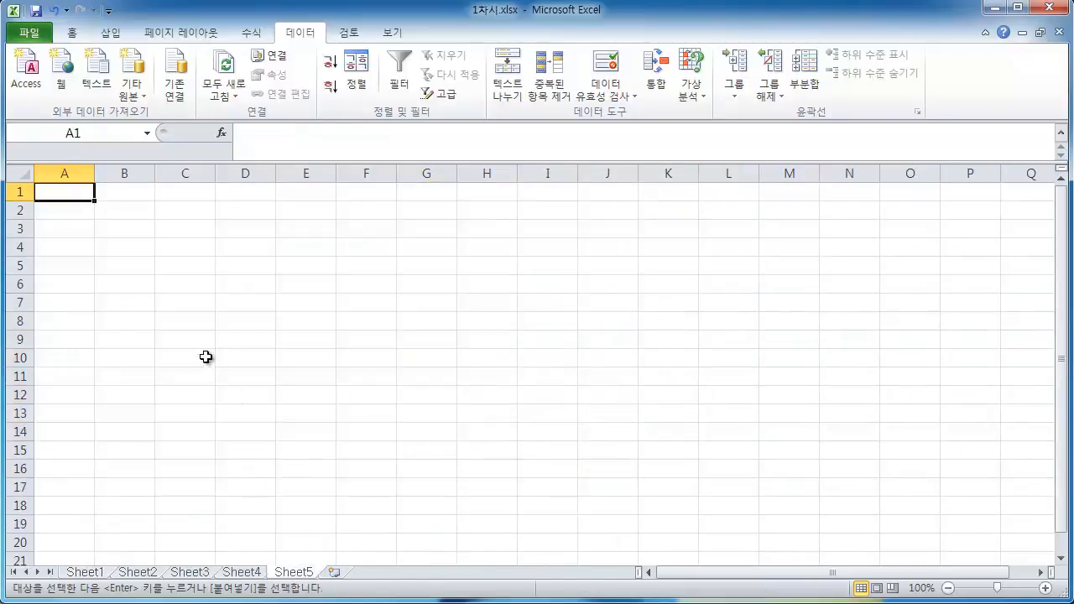
left_click(117, 211)
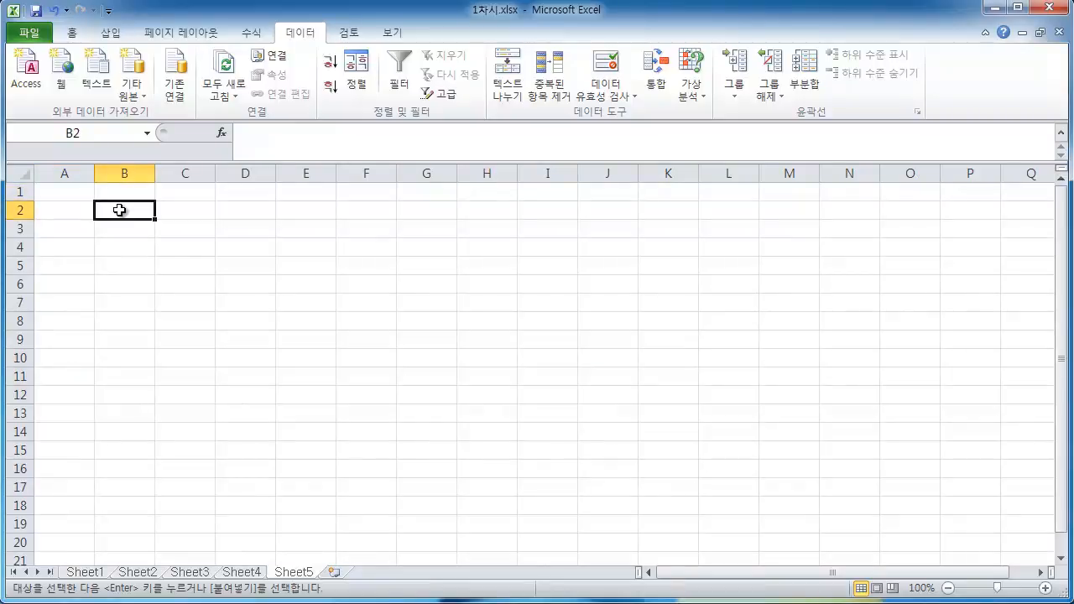
key("ctrl+v")
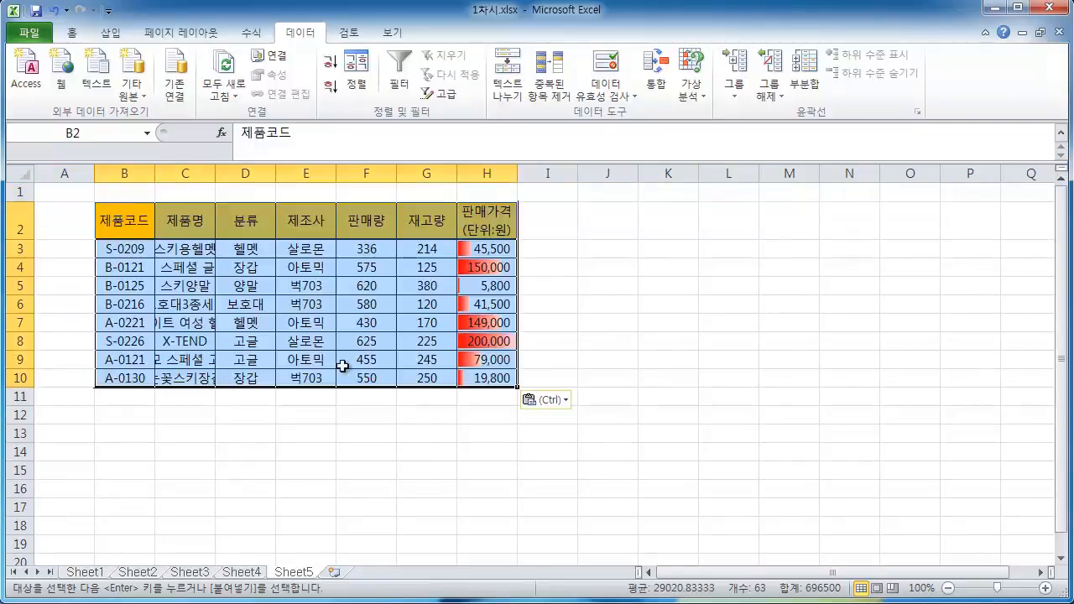
left_click(567, 402)
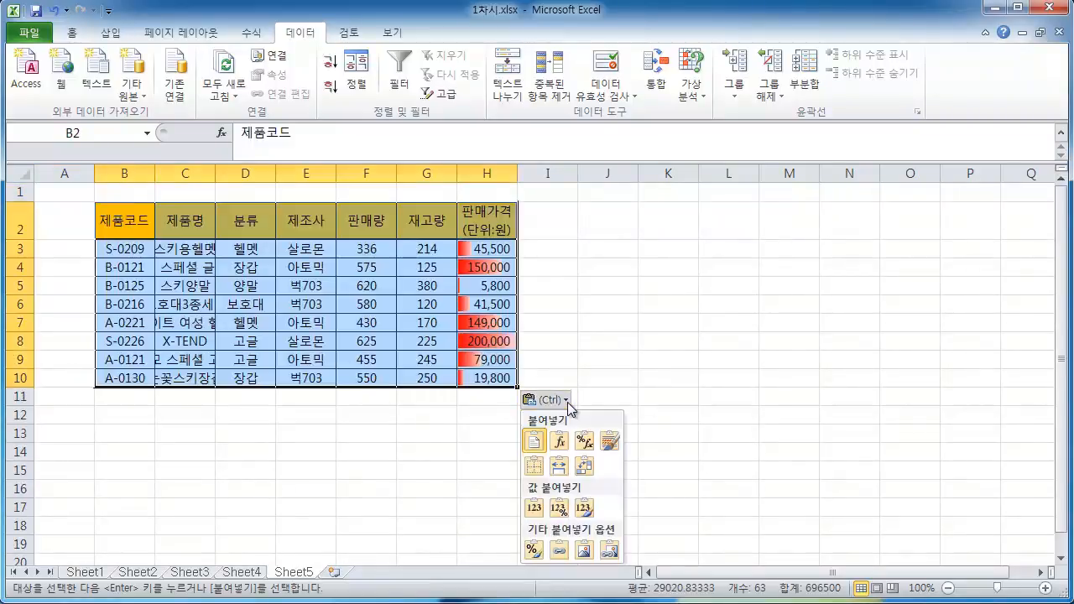
left_click(559, 466)
left_click(577, 487)
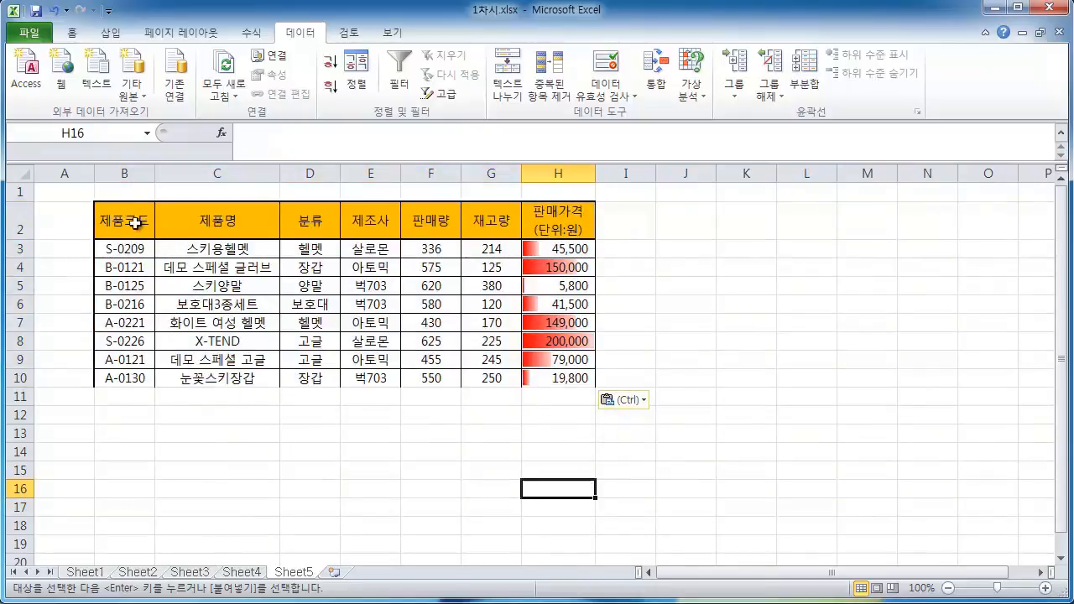
Apply borders to the pasted table range B2:H10
left_click_drag(134, 220, 574, 378)
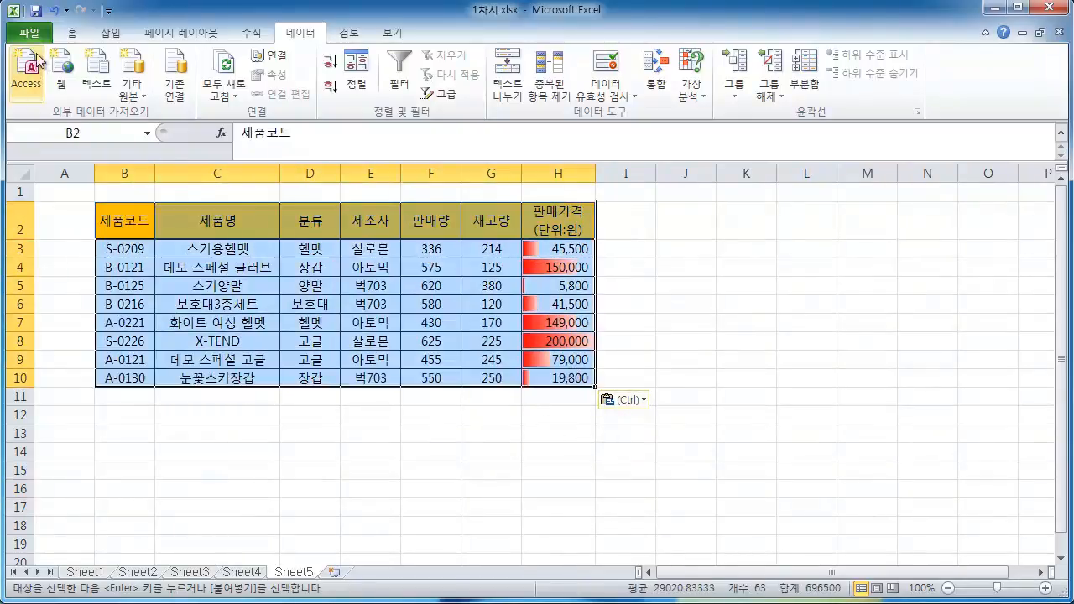
left_click(69, 33)
left_click(173, 87)
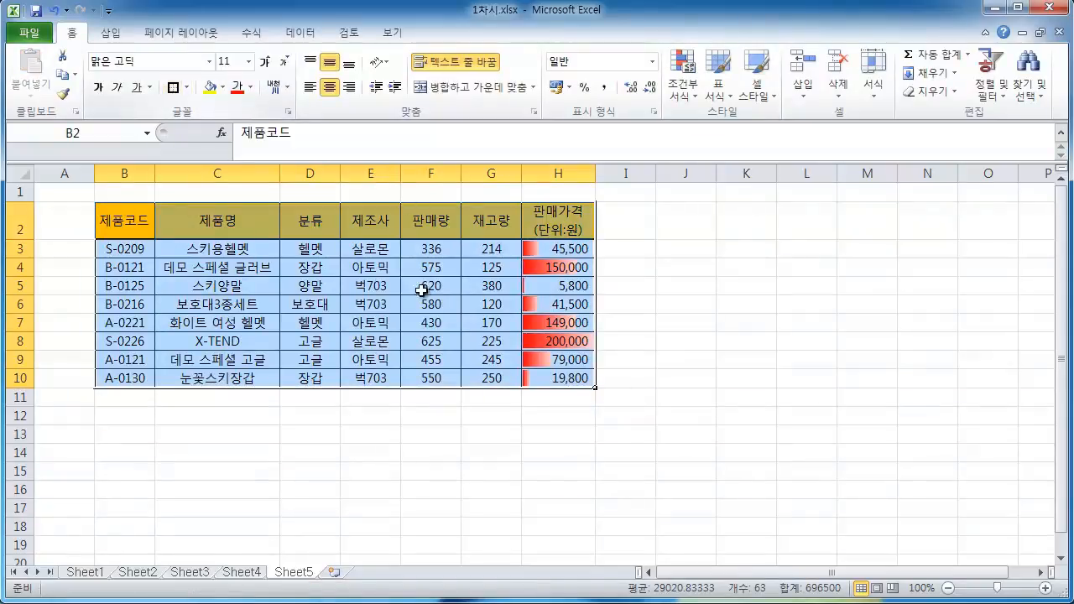
left_click(740, 403)
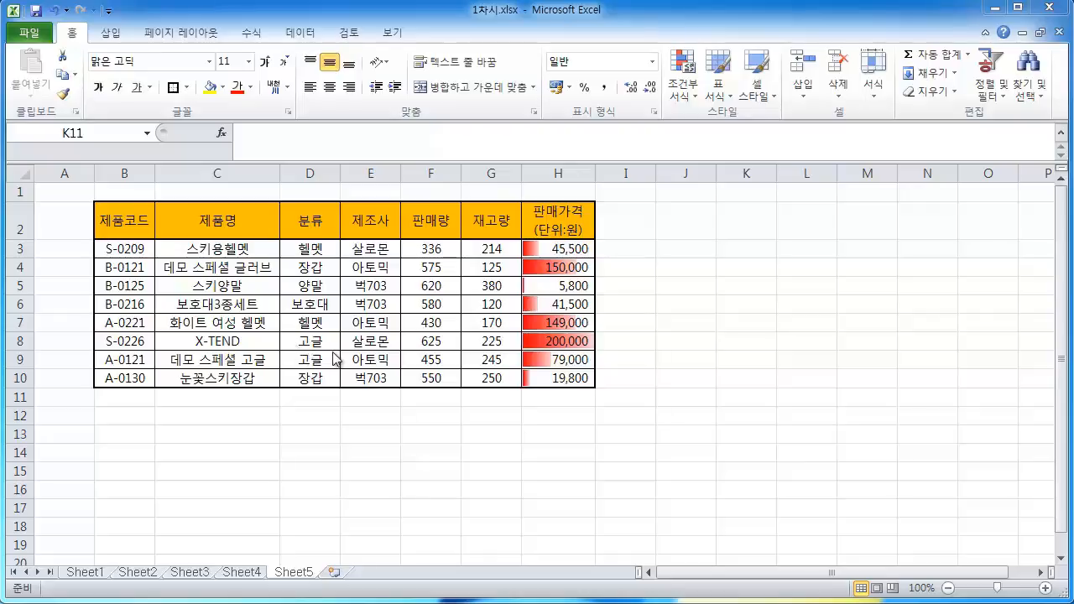
Inspect the category values in the 분류 column for repeated entries
left_click(319, 251)
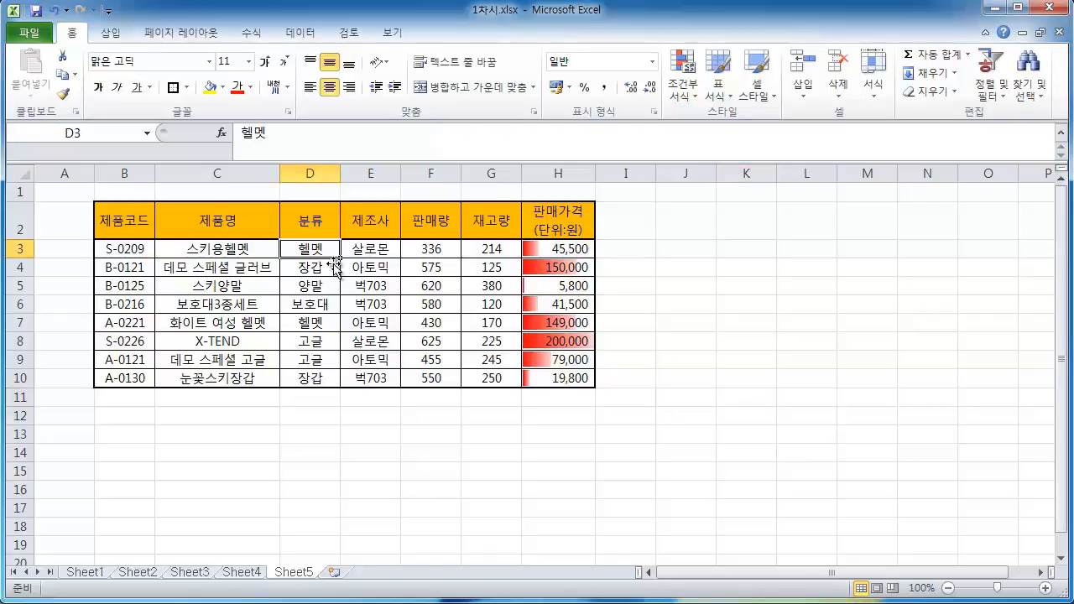
left_click(324, 265)
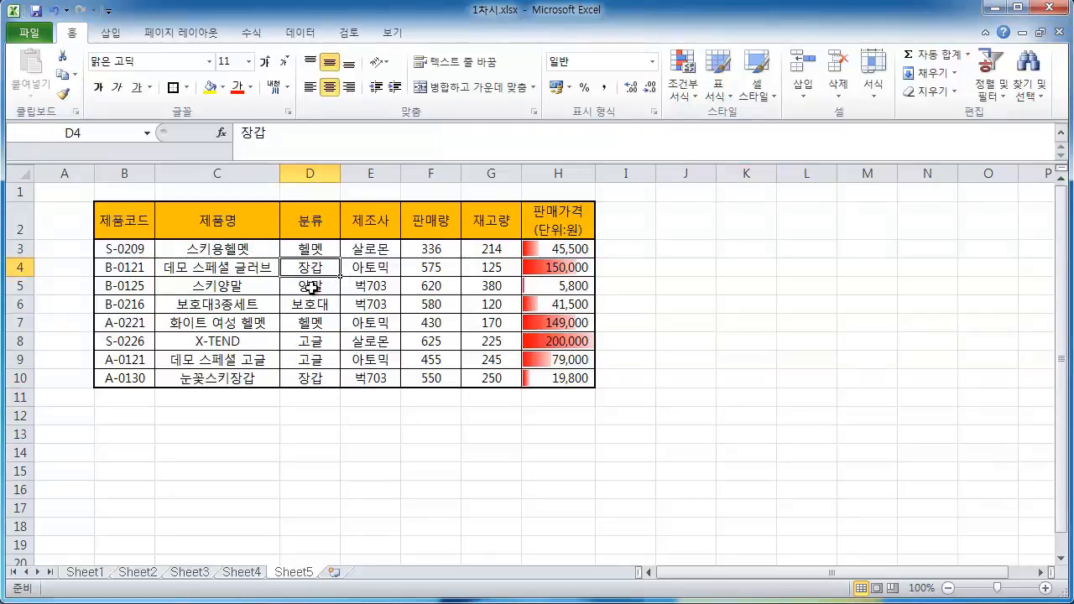
left_click(313, 286)
left_click(325, 306)
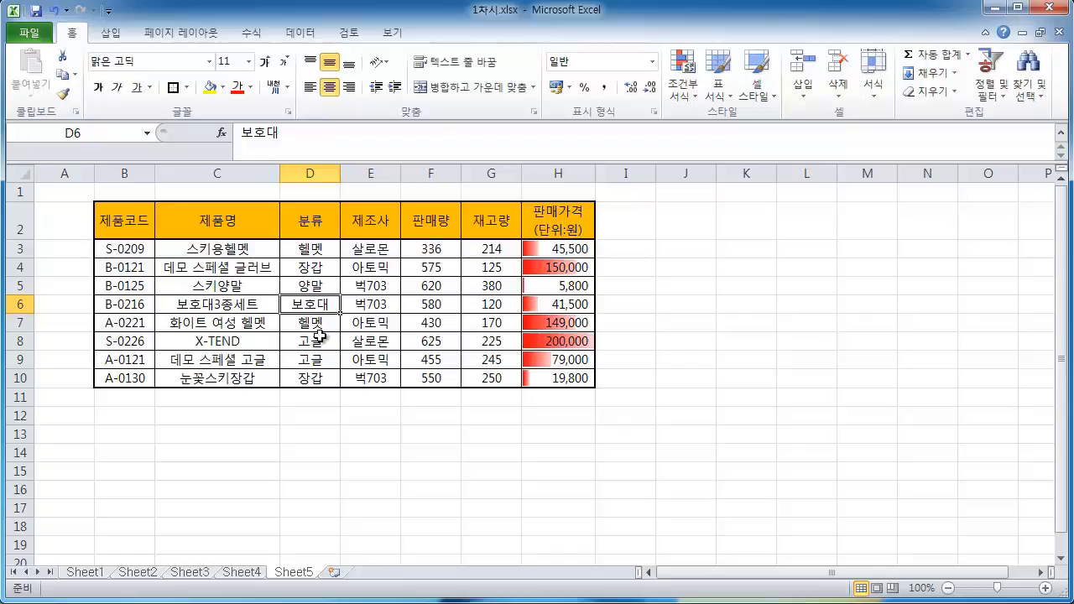
left_click(318, 341)
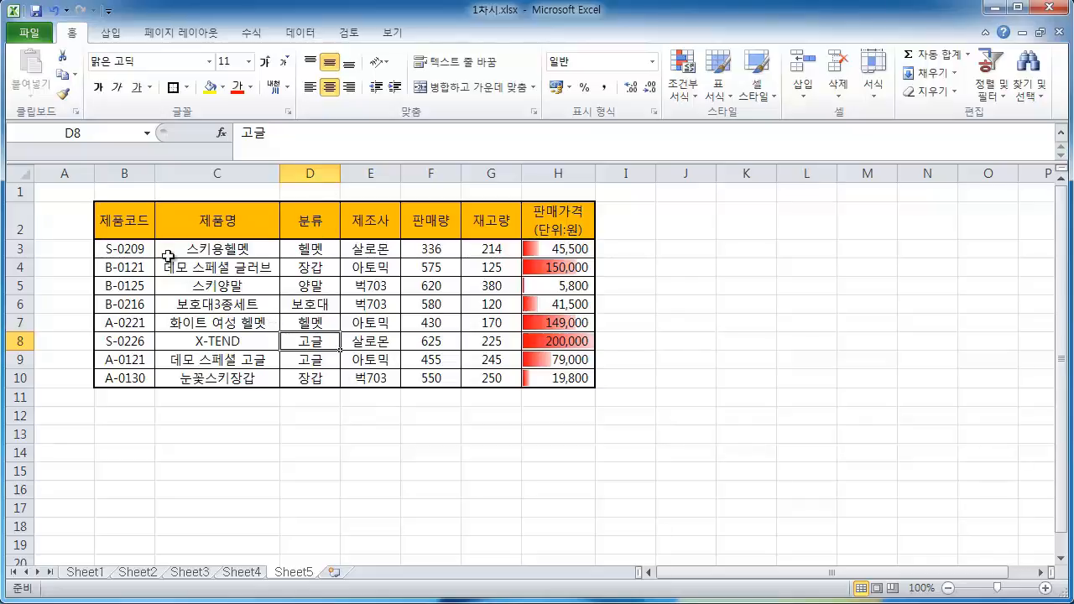
Remove duplicate rows from the table B2:H10, comparing only the 분류 column
left_click_drag(125, 221, 552, 373)
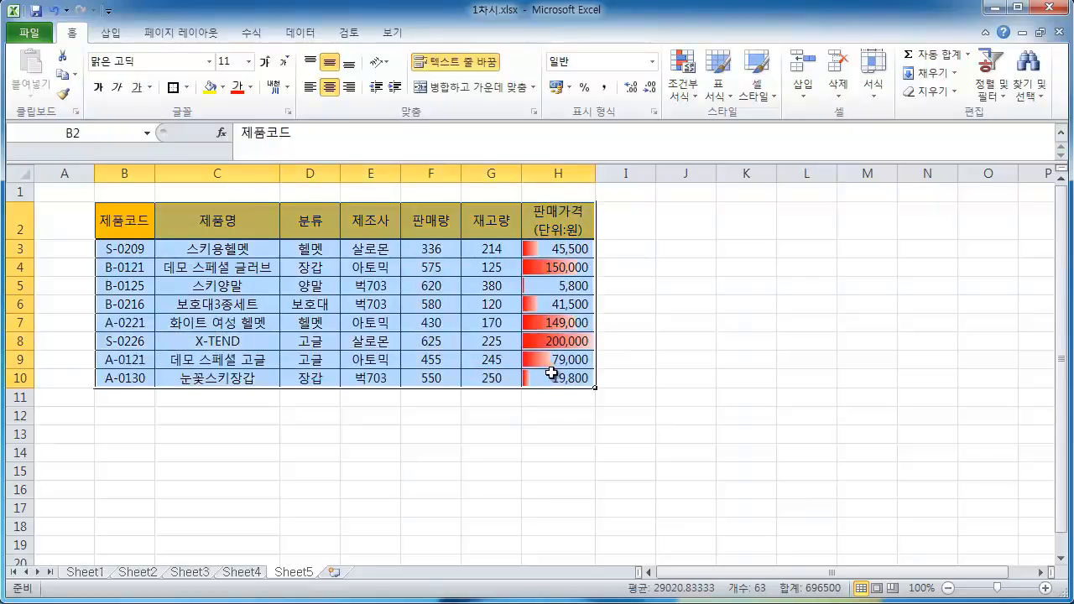
left_click(293, 32)
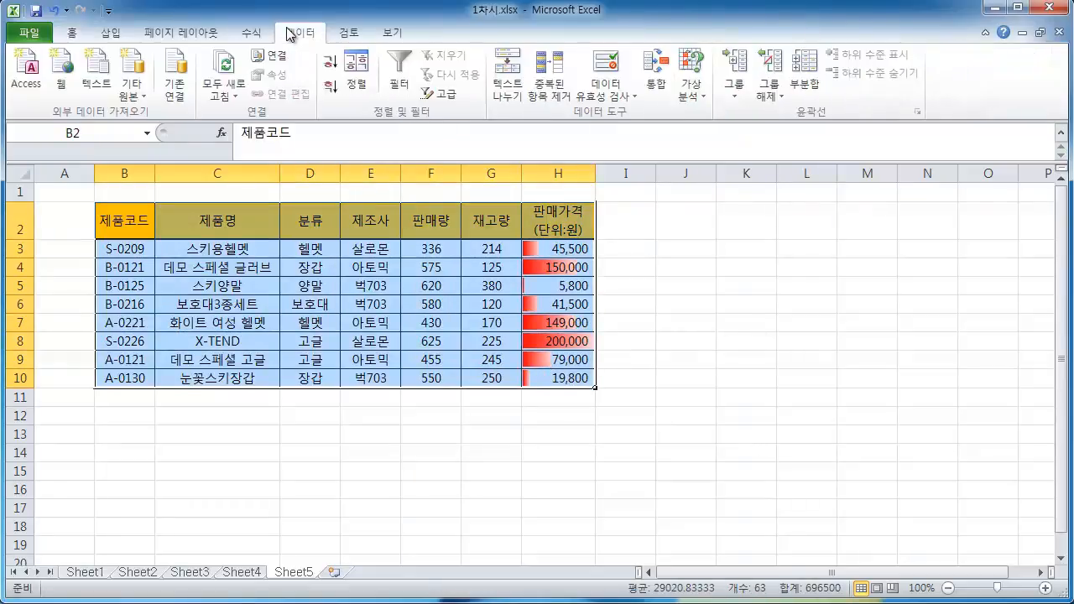
left_click(557, 91)
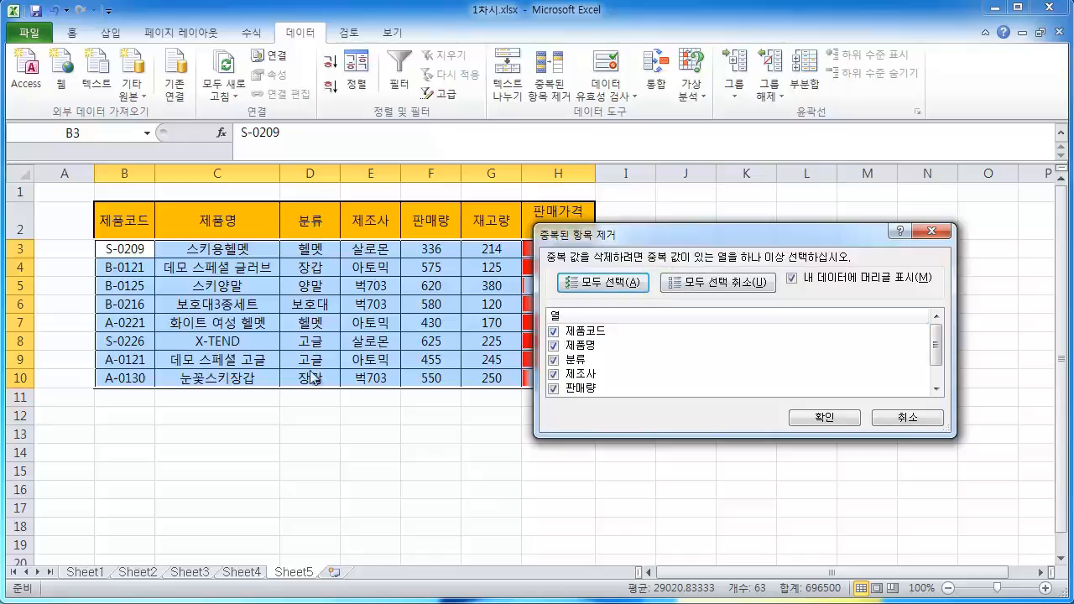
left_click(554, 333)
left_click(554, 344)
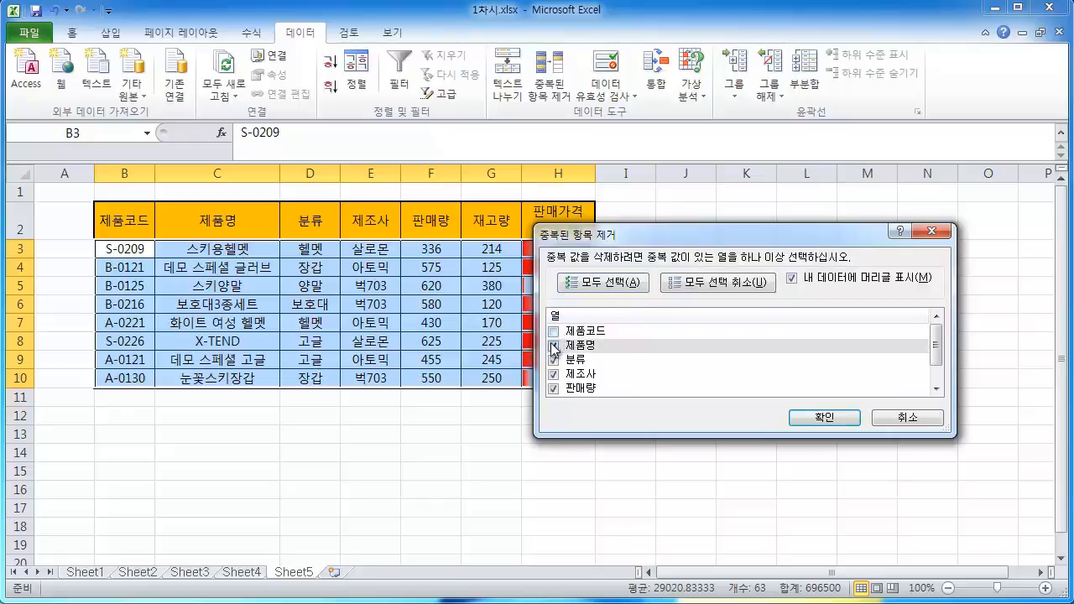
left_click(553, 374)
scroll(553, 375, "down", 1)
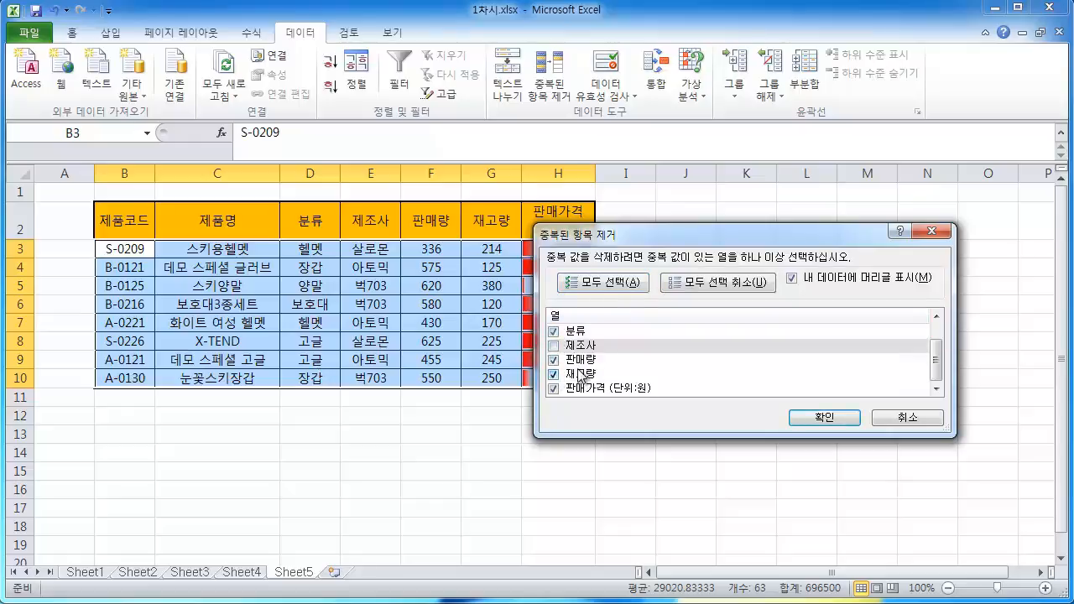
left_click(553, 362)
left_click(553, 374)
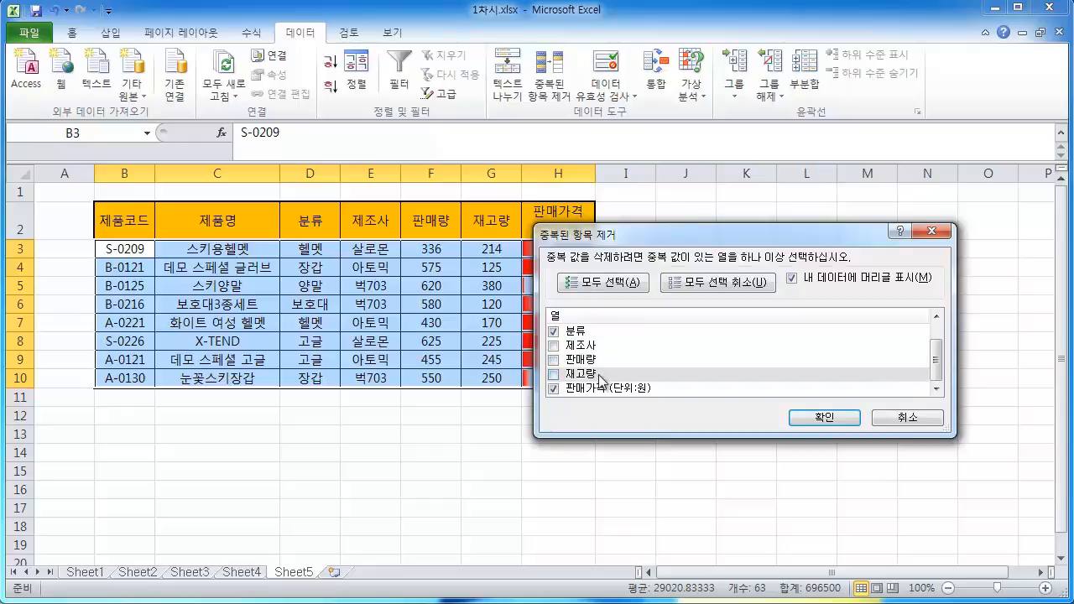
left_click(553, 389)
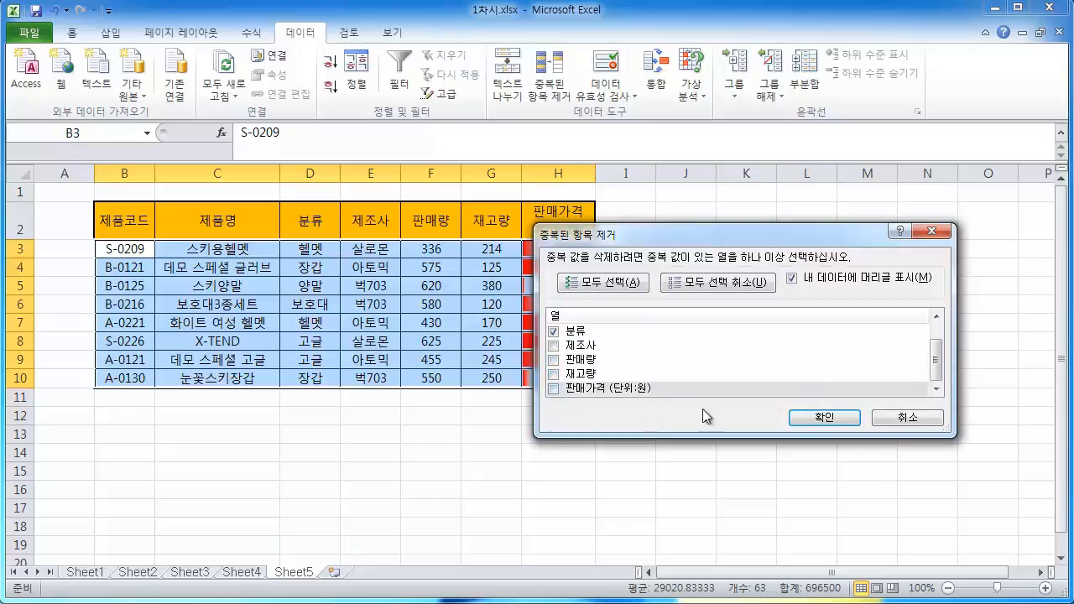
left_click_drag(937, 361, 967, 407)
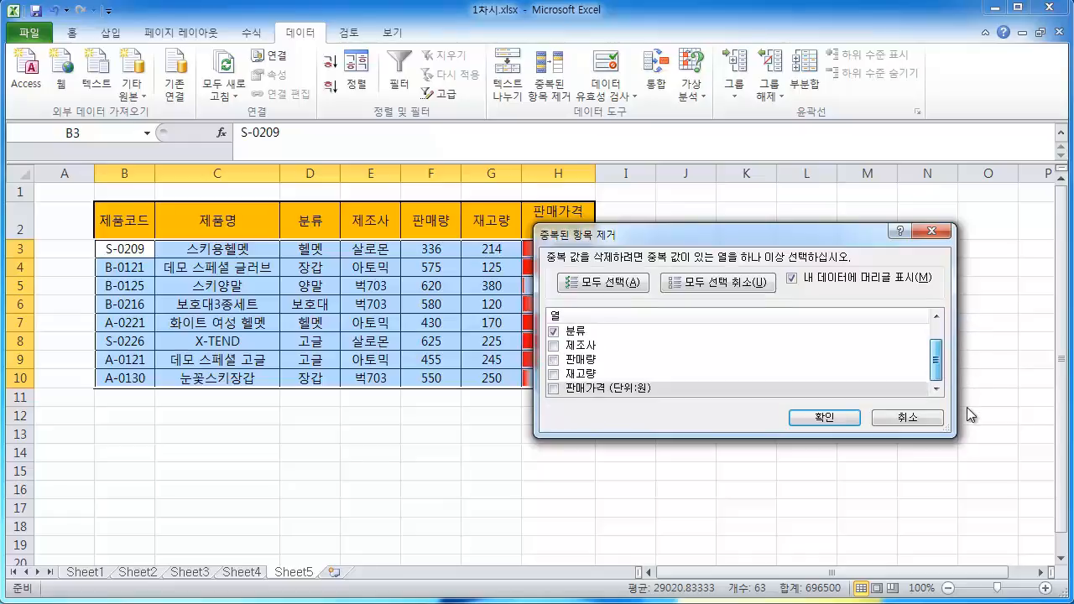
left_click(813, 424)
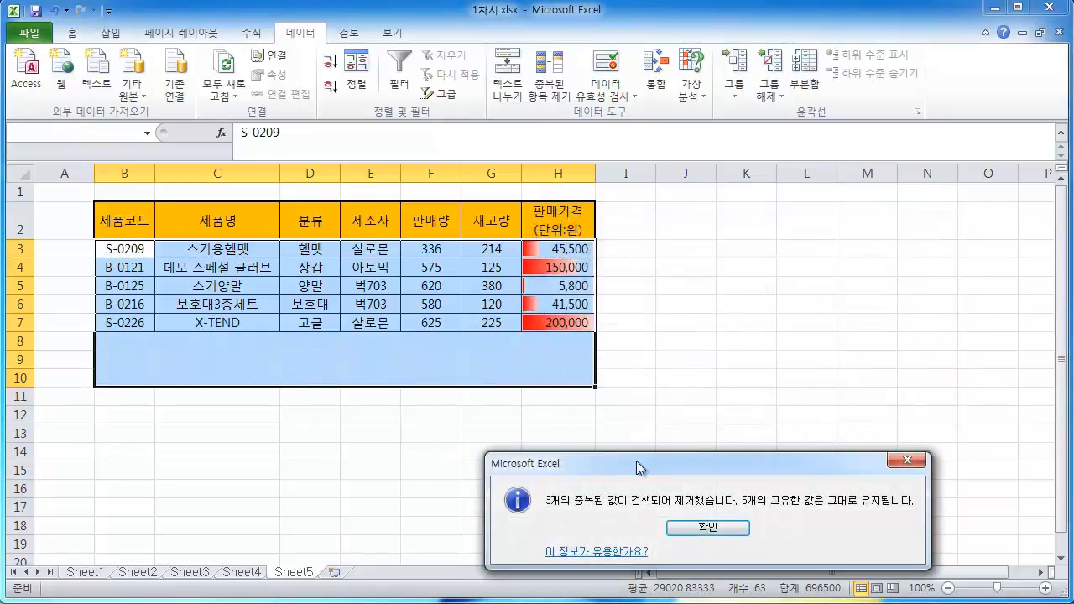
Dismiss the result message and undo the duplicate removal
left_click_drag(622, 471, 575, 303)
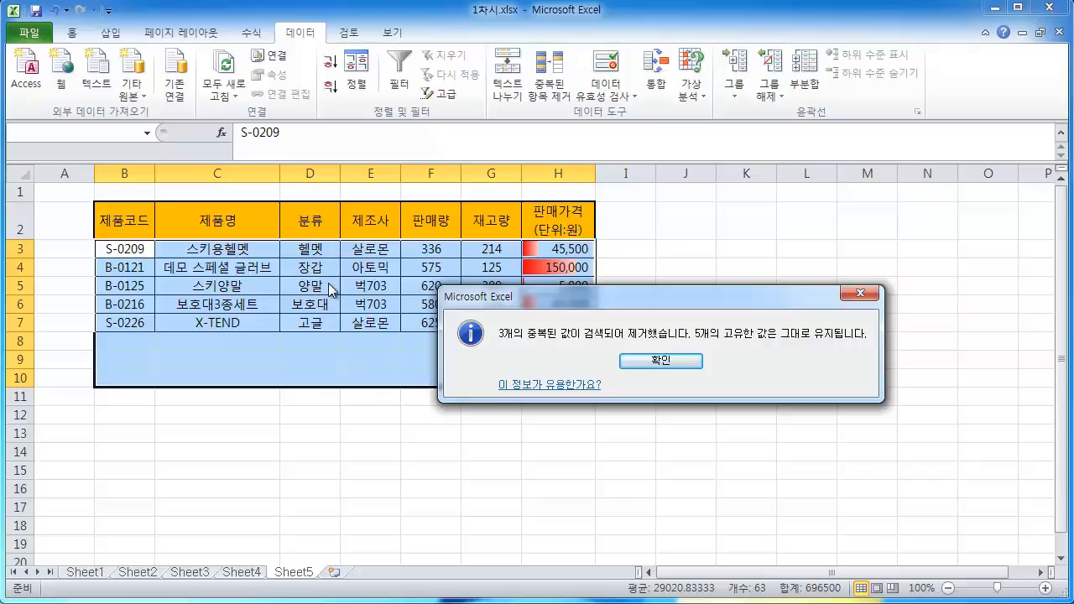
left_click(661, 361)
left_click(720, 399)
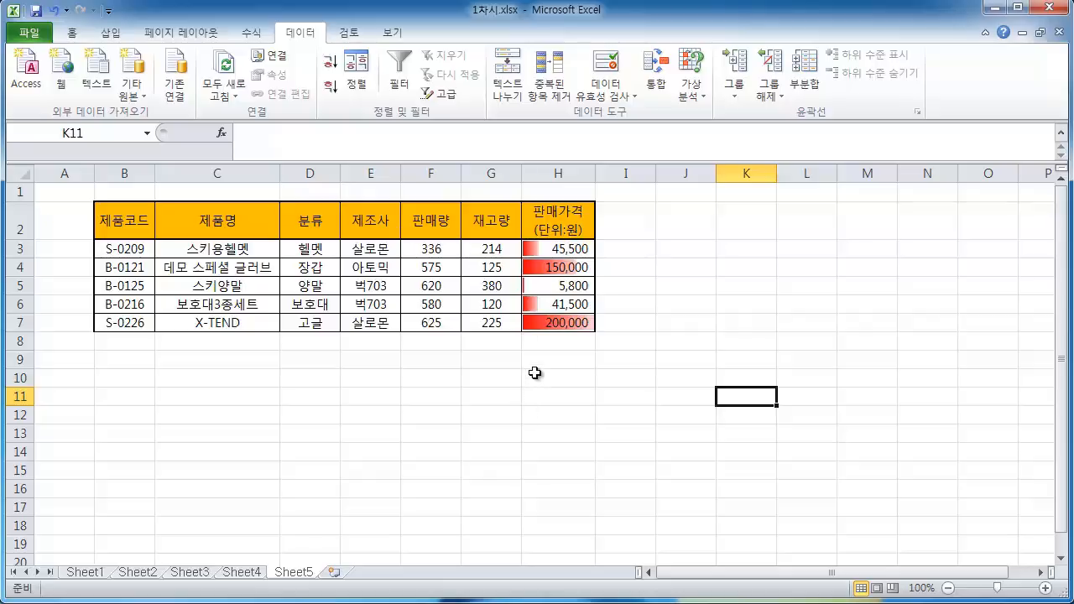
key("ctrl+z")
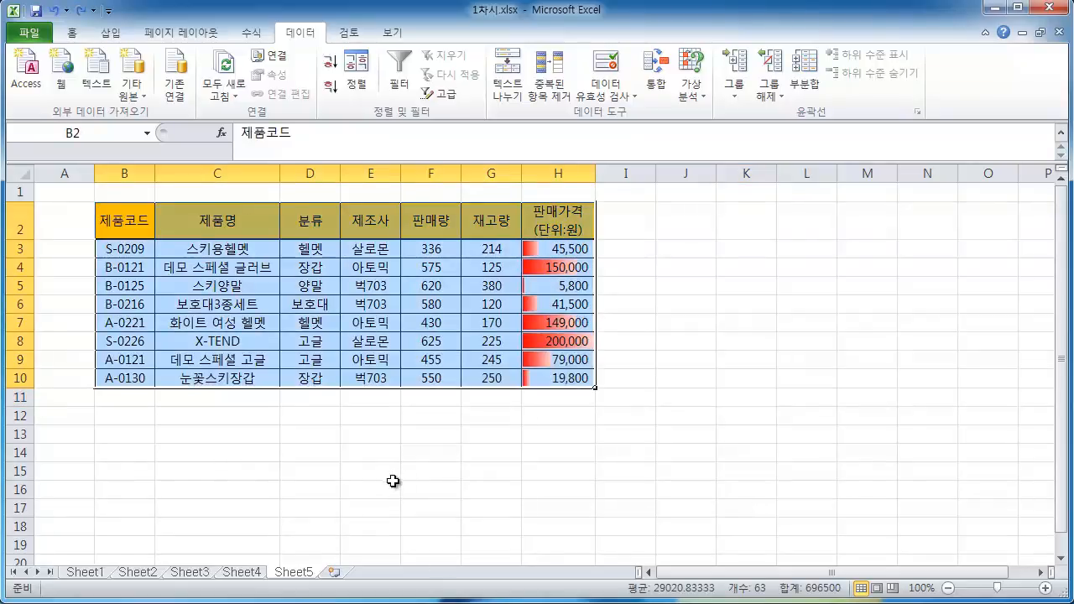
left_click(556, 84)
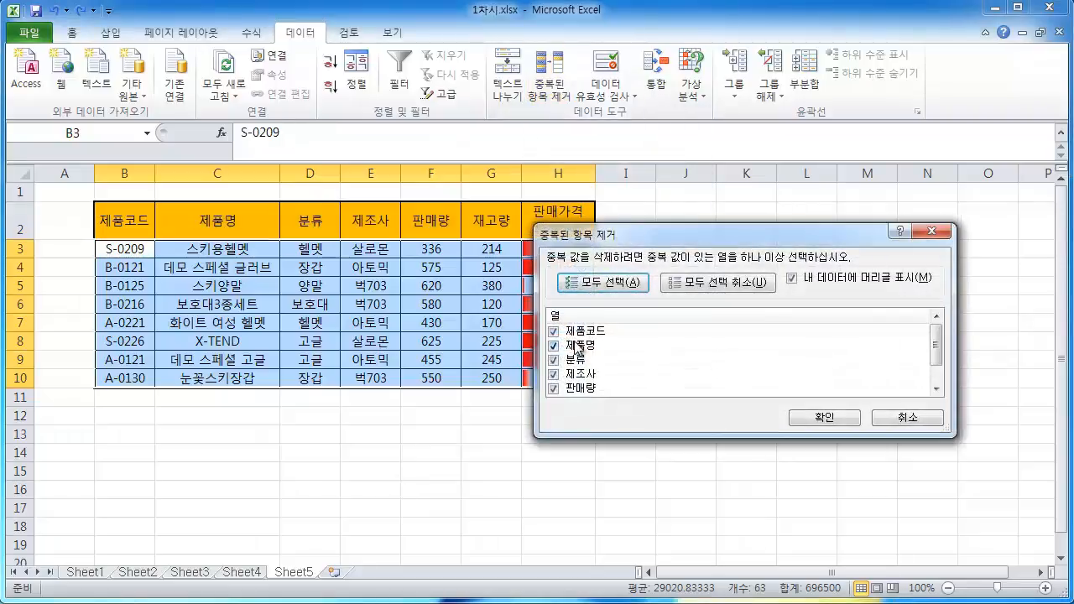
left_click(933, 425)
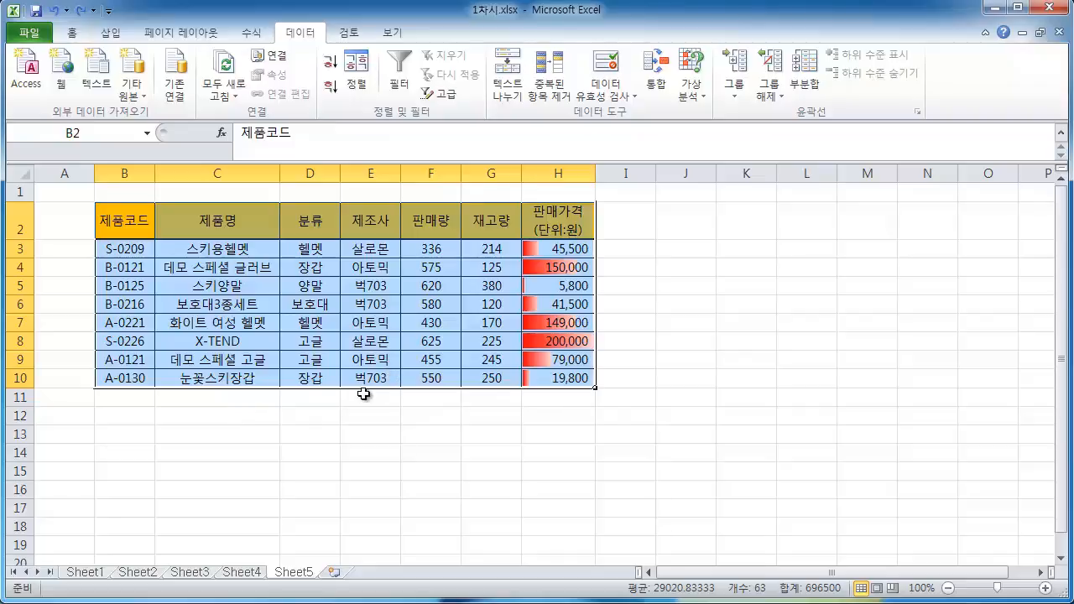
type("ㅍ")
key("Escape")
Remove duplicate rows from the table B2:H10 again, comparing only the 분류 column, and dismiss the result message
left_click(71, 35)
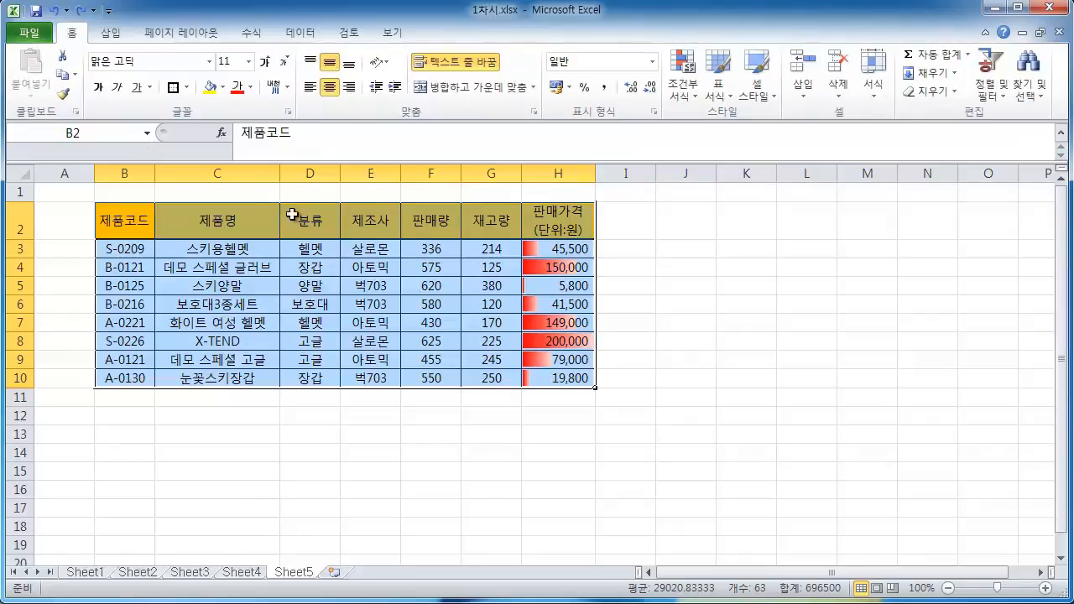
left_click(301, 32)
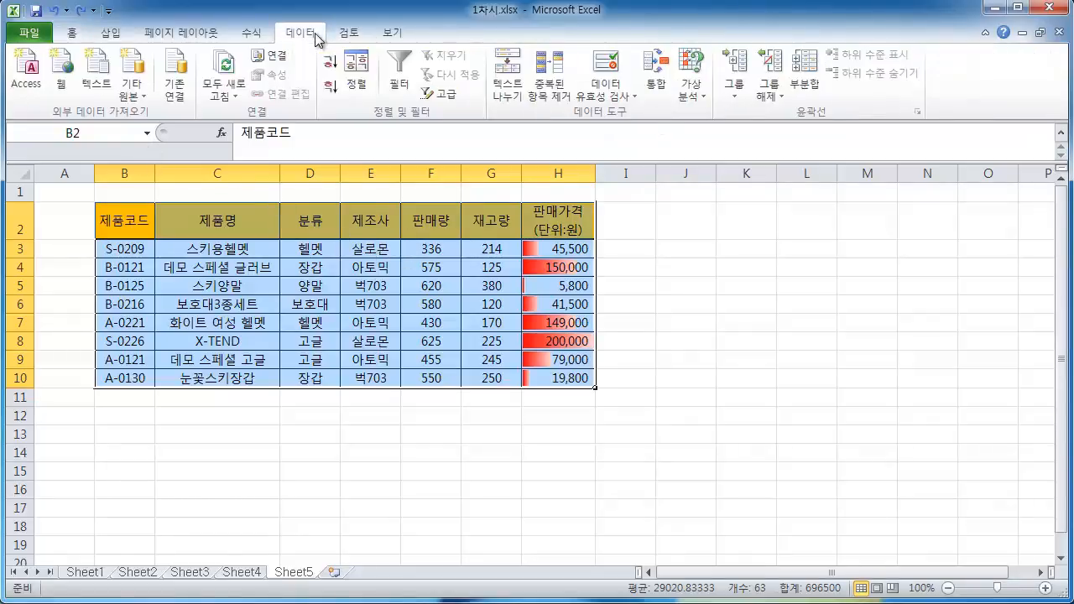
left_click(570, 91)
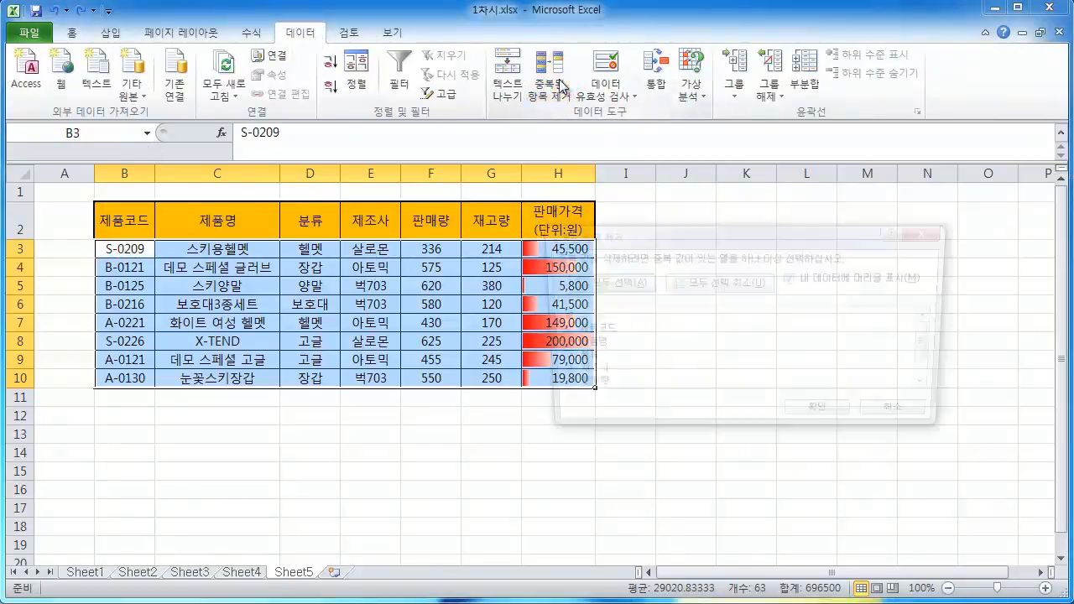
left_click(553, 331)
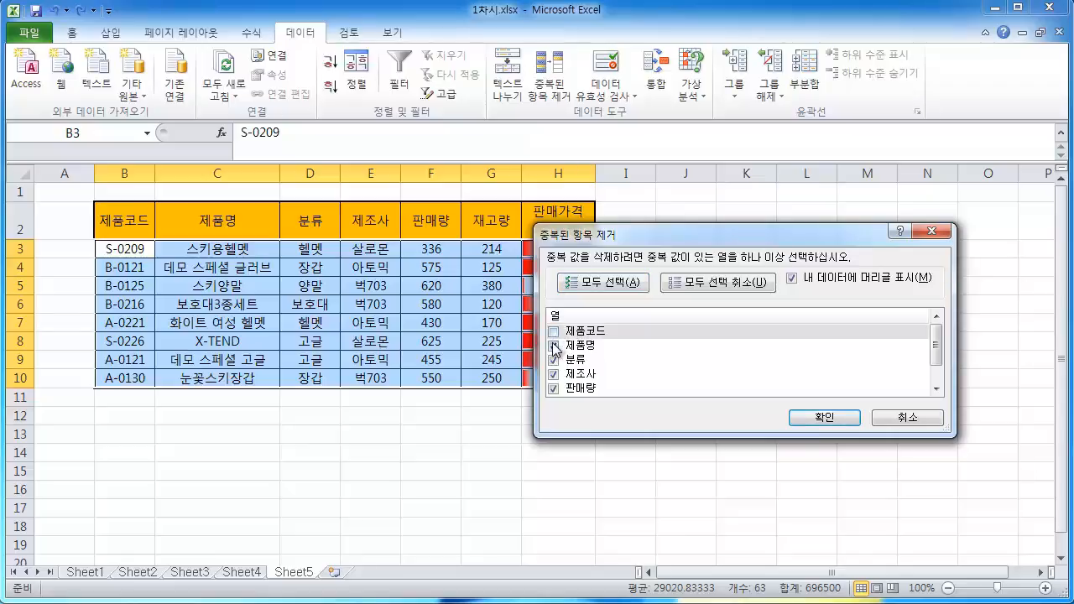
left_click(553, 345)
left_click(553, 373)
left_click(553, 389)
scroll(602, 366, "down", 1)
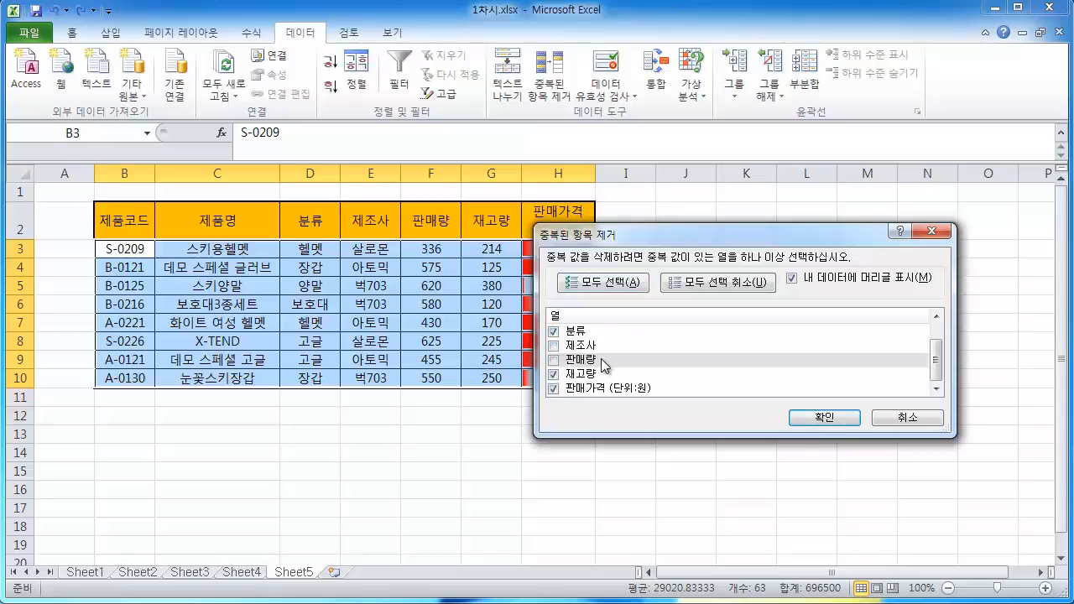
left_click(553, 374)
left_click(553, 389)
scroll(594, 376, "up", 1)
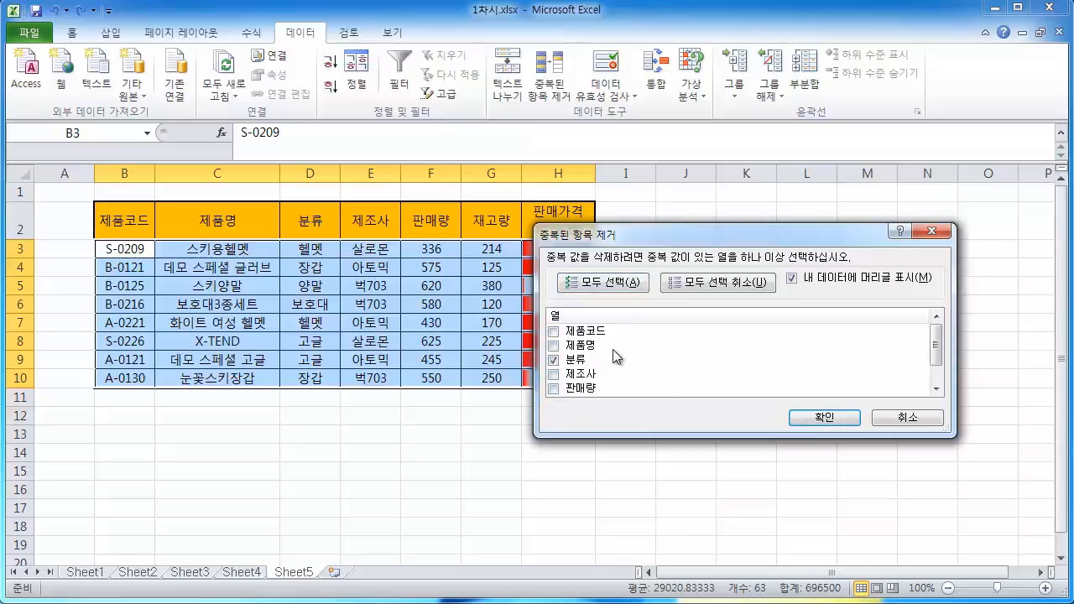
left_click(818, 417)
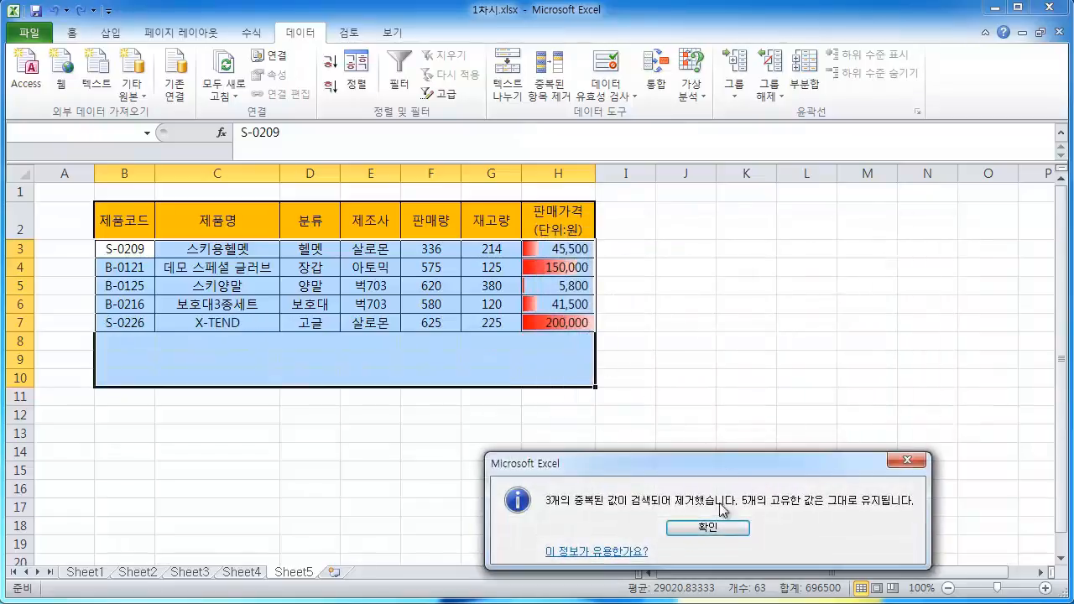
left_click(709, 531)
left_click(736, 434)
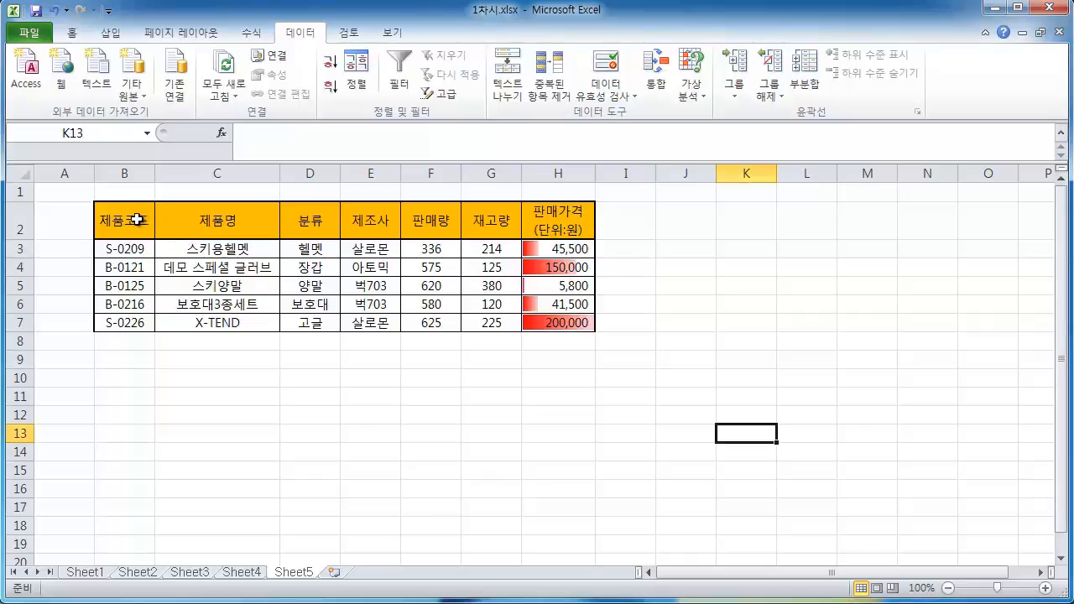
Turn AutoFilter on for the table and then off again
left_click_drag(137, 220, 563, 327)
left_click(680, 323)
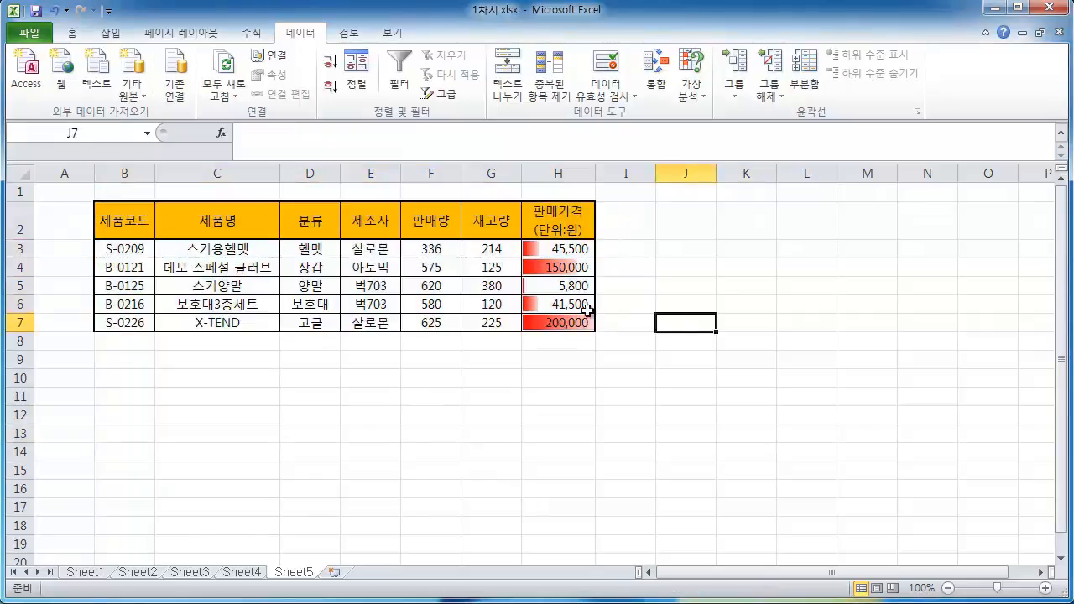
left_click(310, 253)
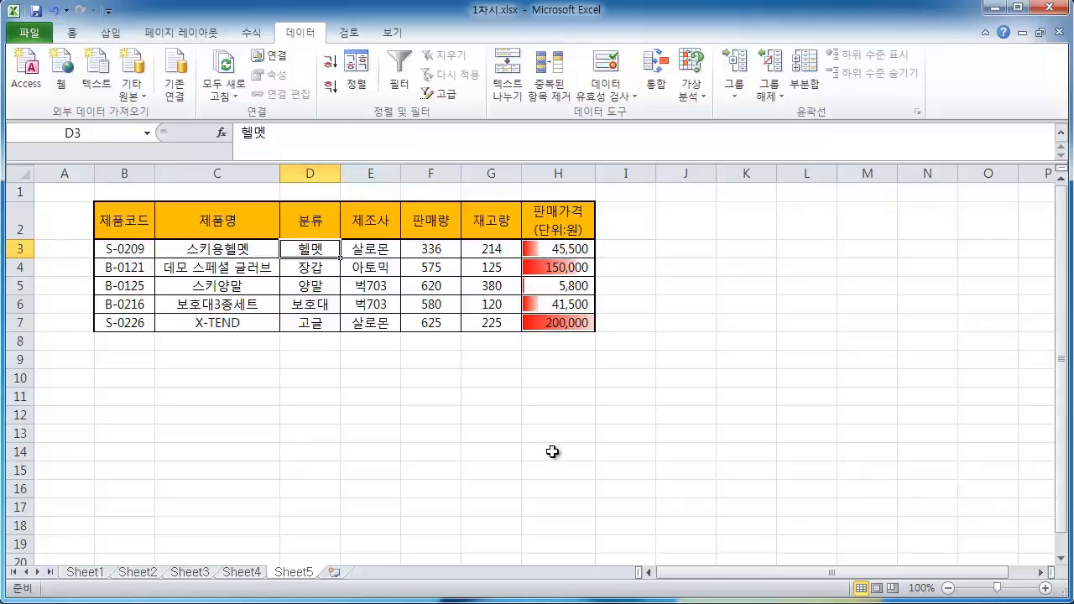
left_click(75, 33)
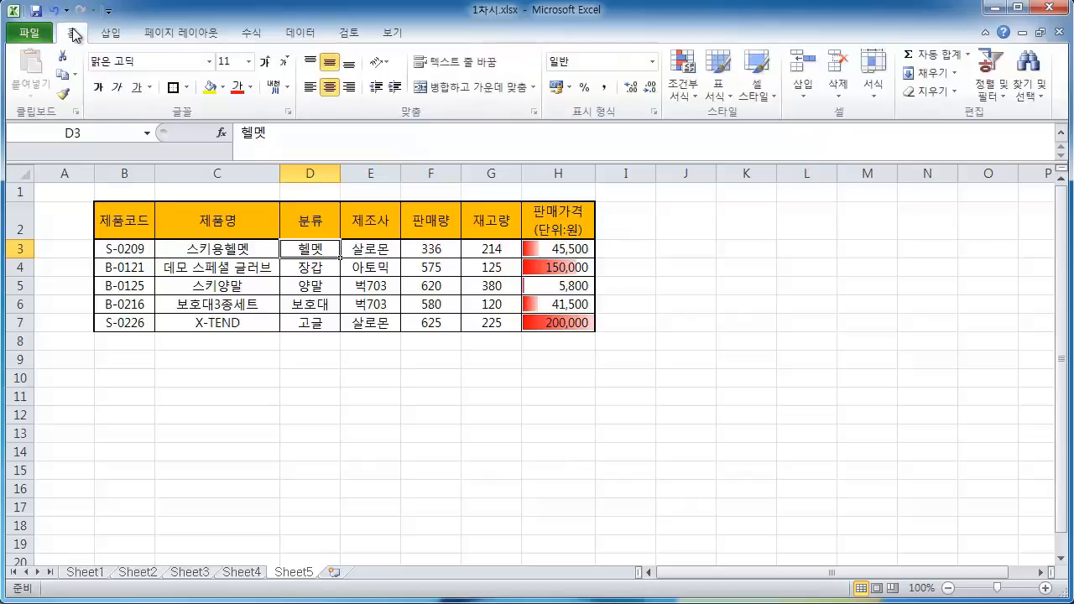
left_click(1010, 105)
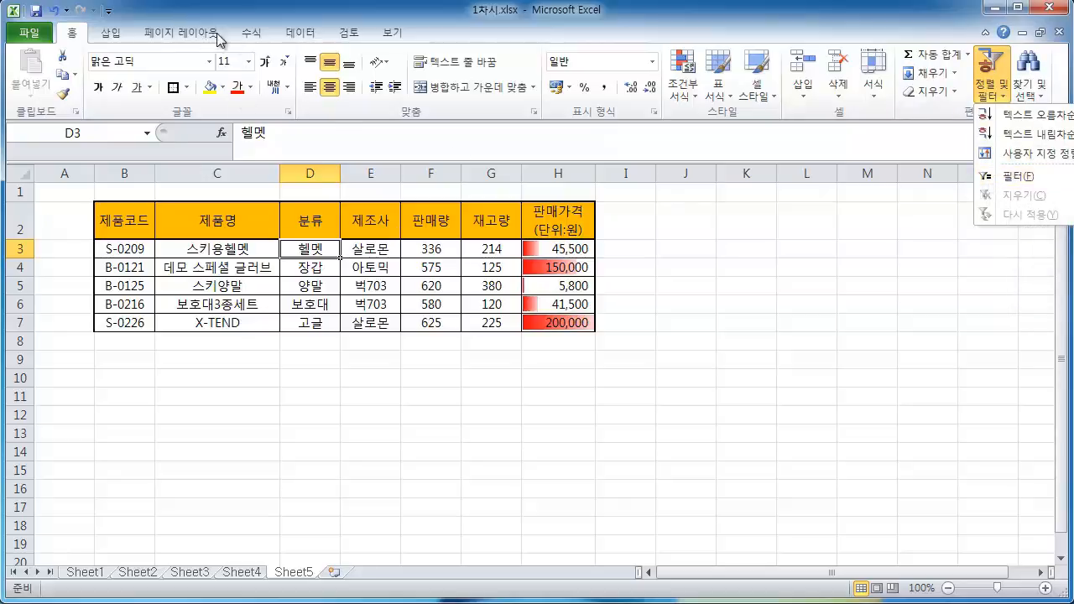
left_click(291, 29)
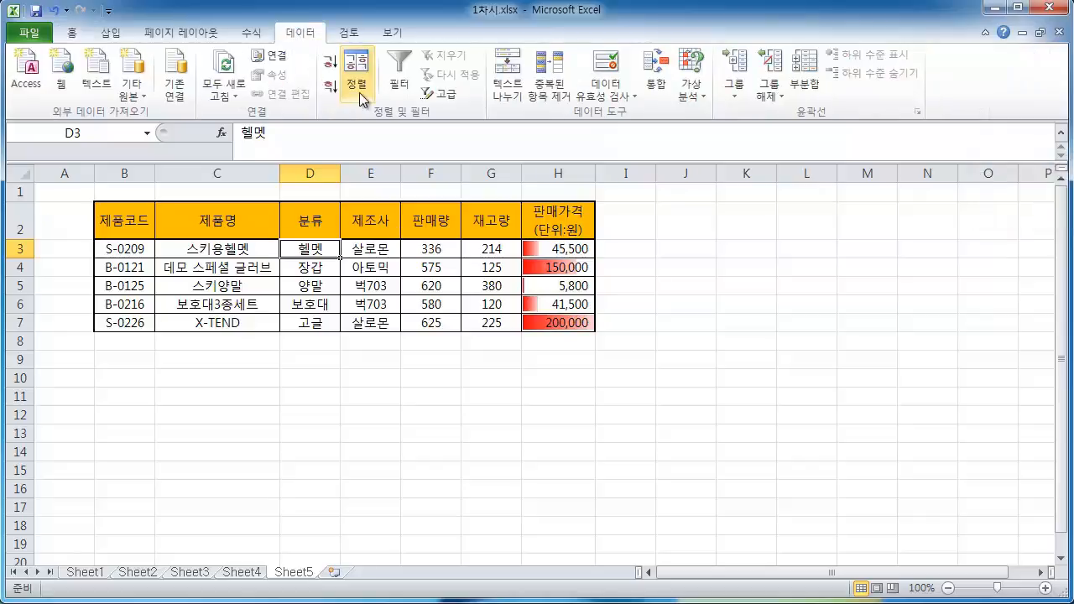
left_click(402, 68)
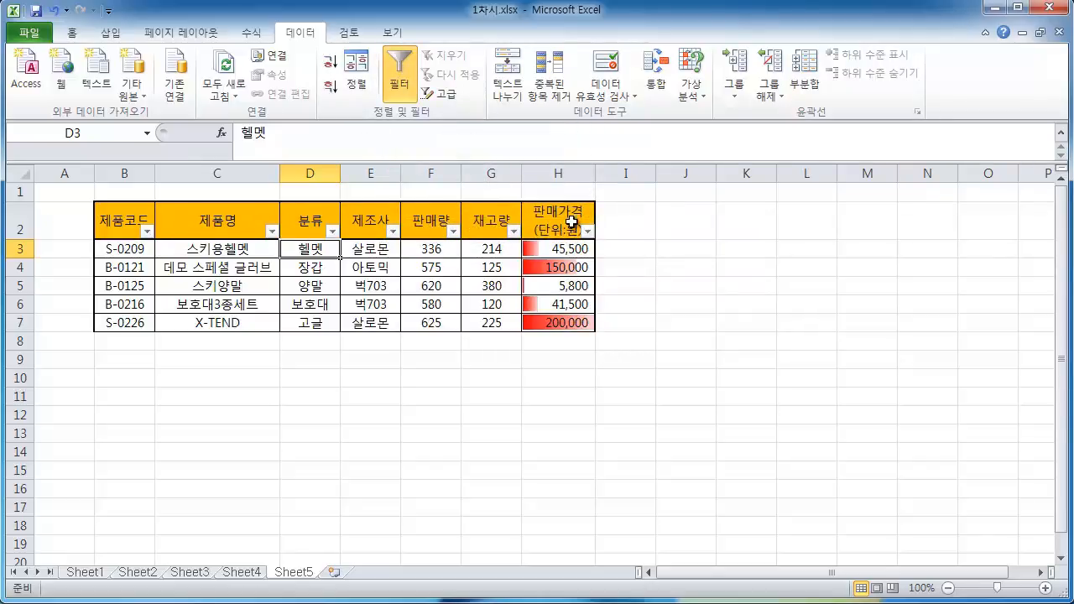
left_click(400, 71)
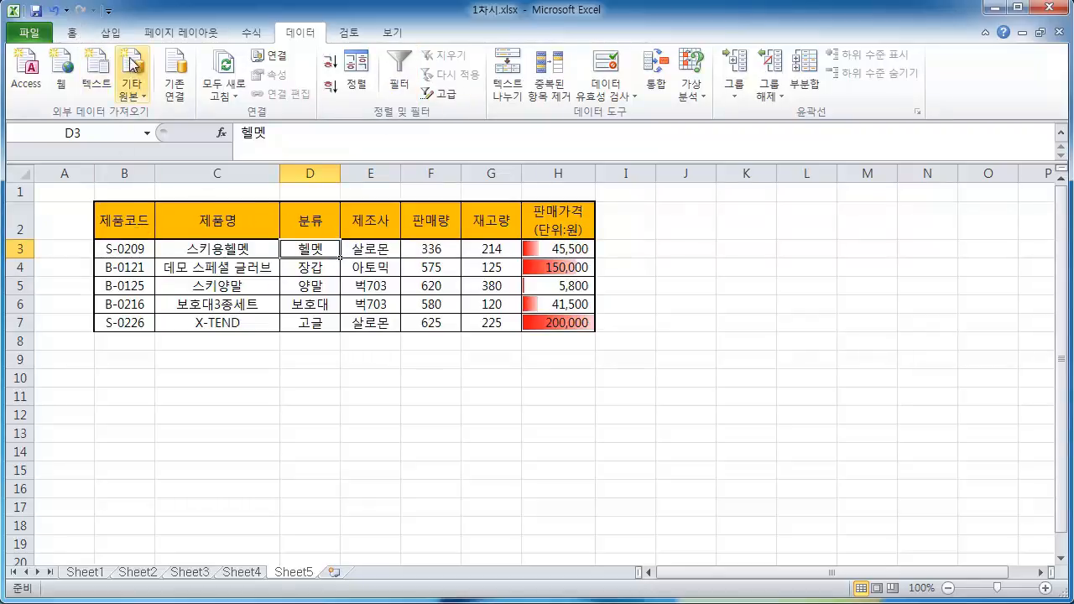
Turn on AutoFilter for the table's header row
left_click(74, 36)
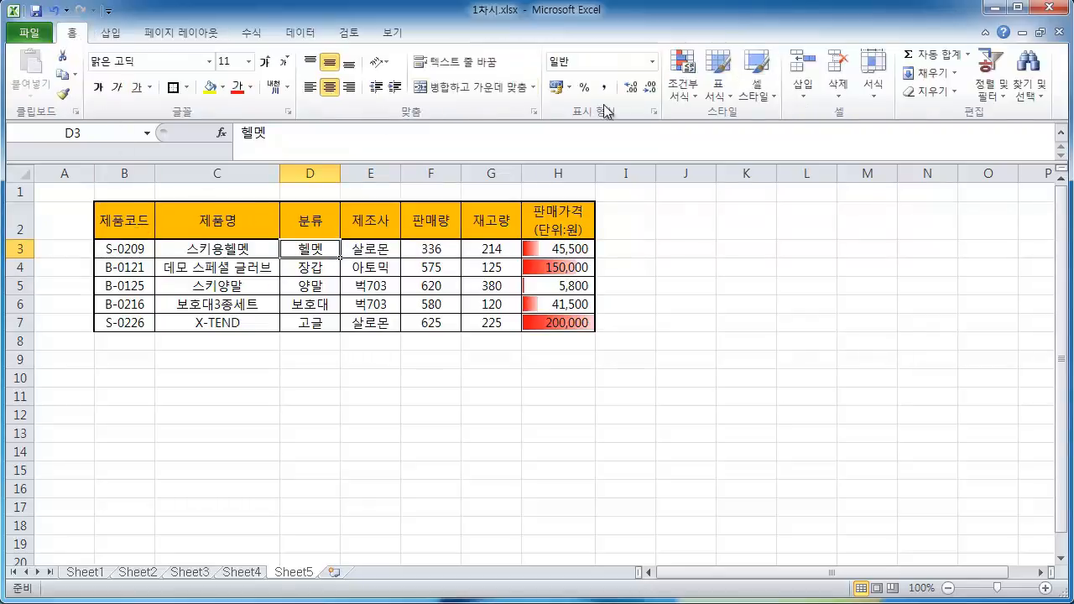
left_click(995, 88)
left_click(1015, 176)
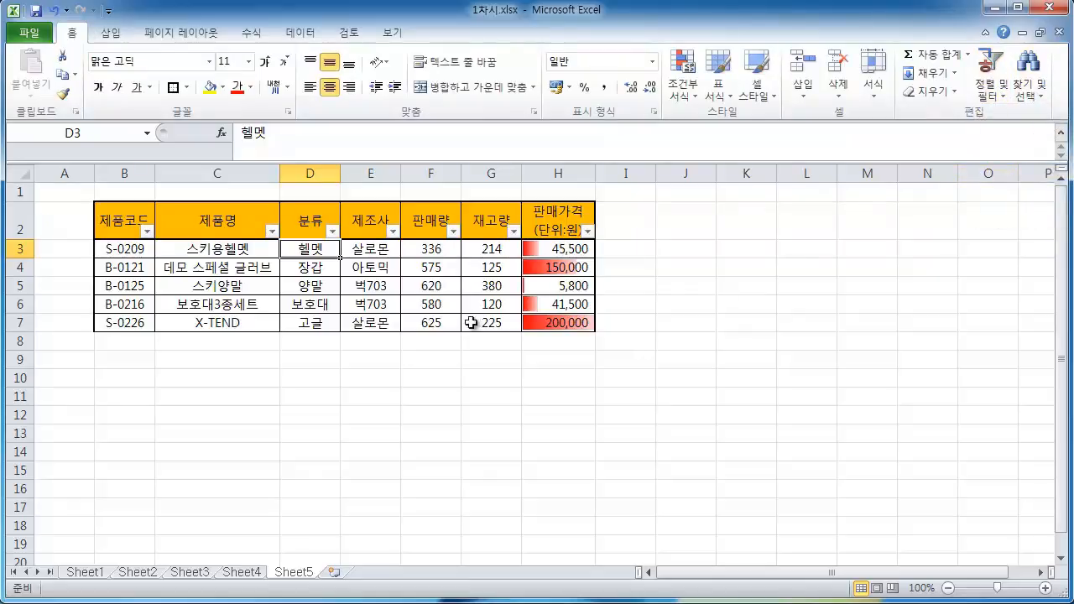
left_click(997, 90)
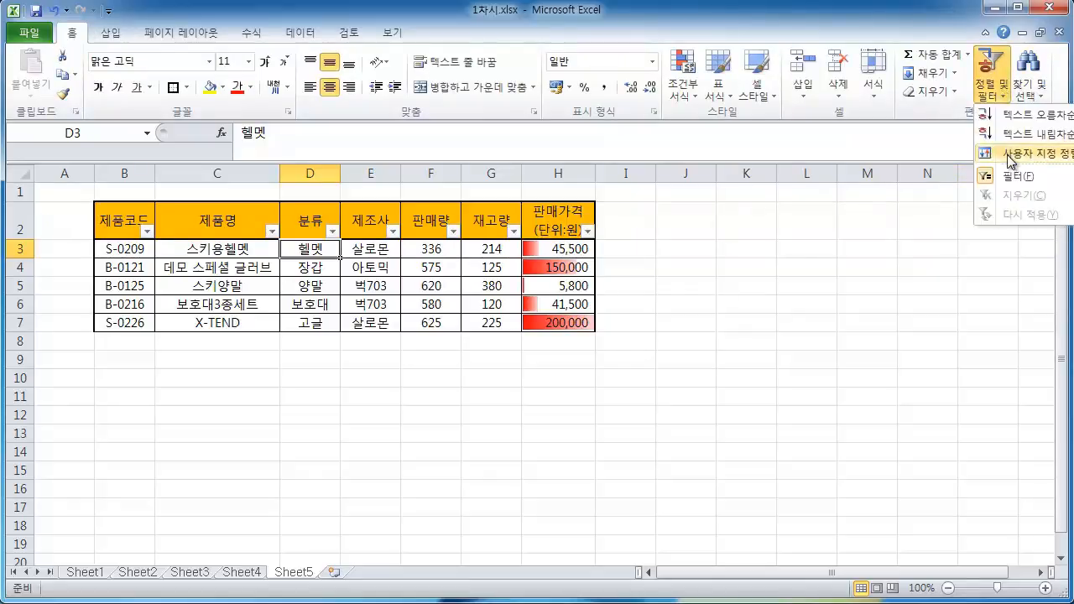
left_click(1009, 178)
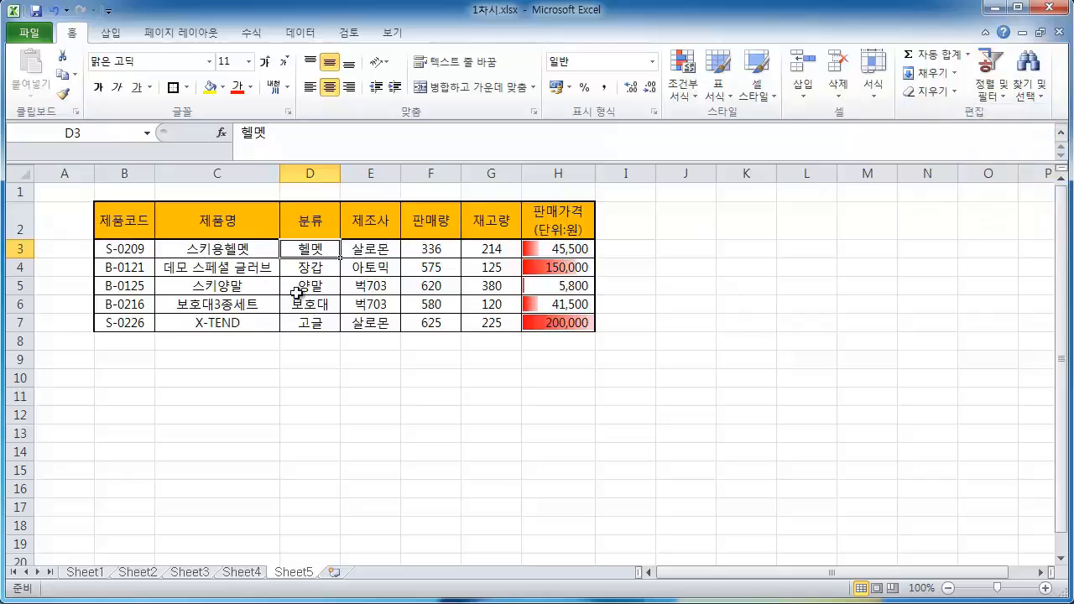
left_click(982, 102)
left_click(1009, 178)
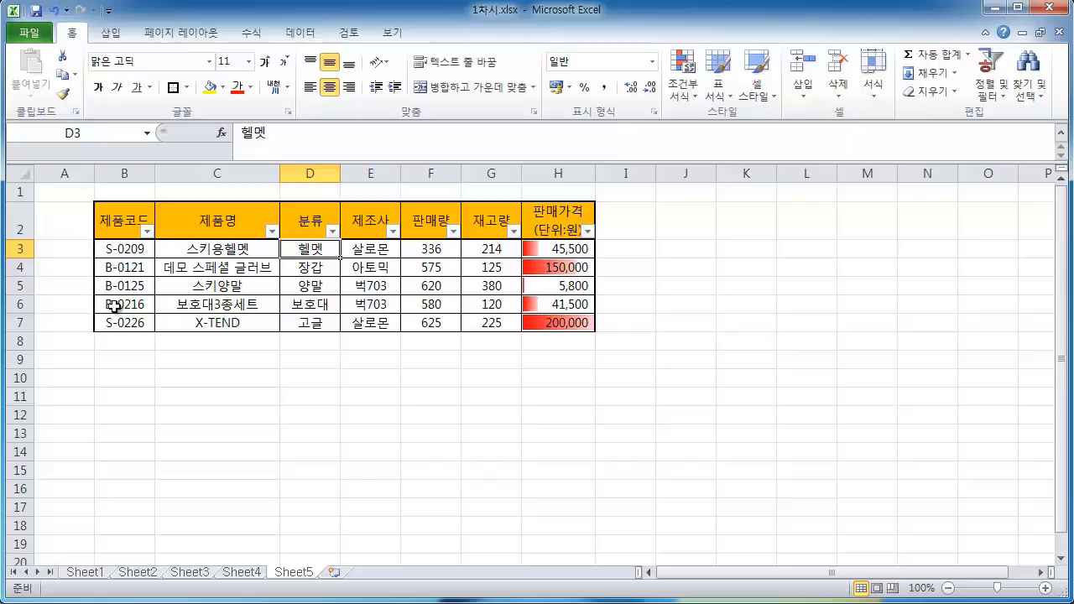
Filter the 제품코드 column to hide S-0209 and S-0226
left_click(148, 231)
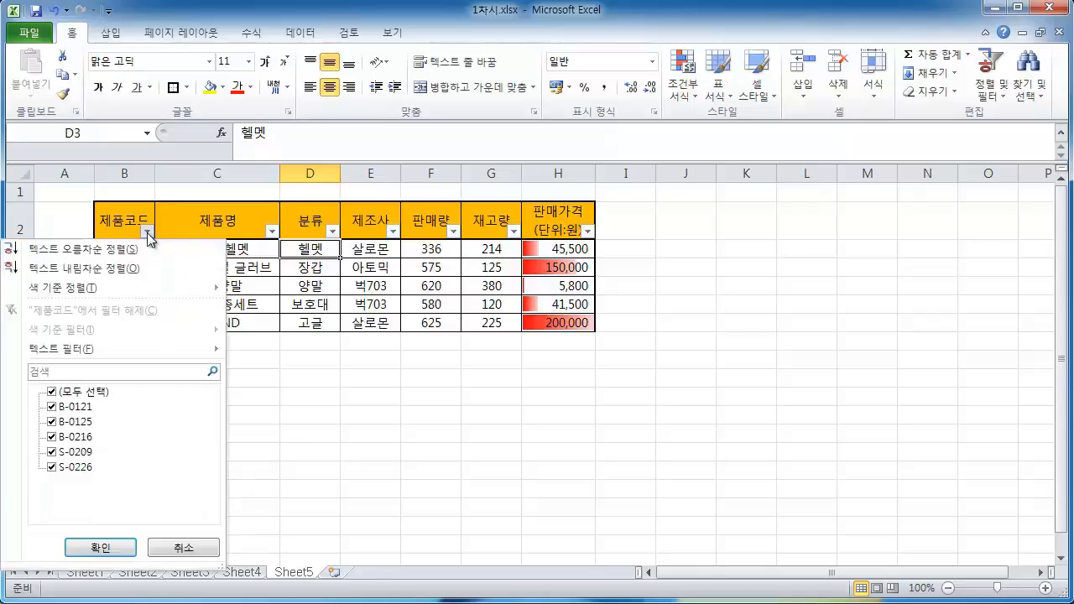
left_click(51, 466)
left_click(51, 452)
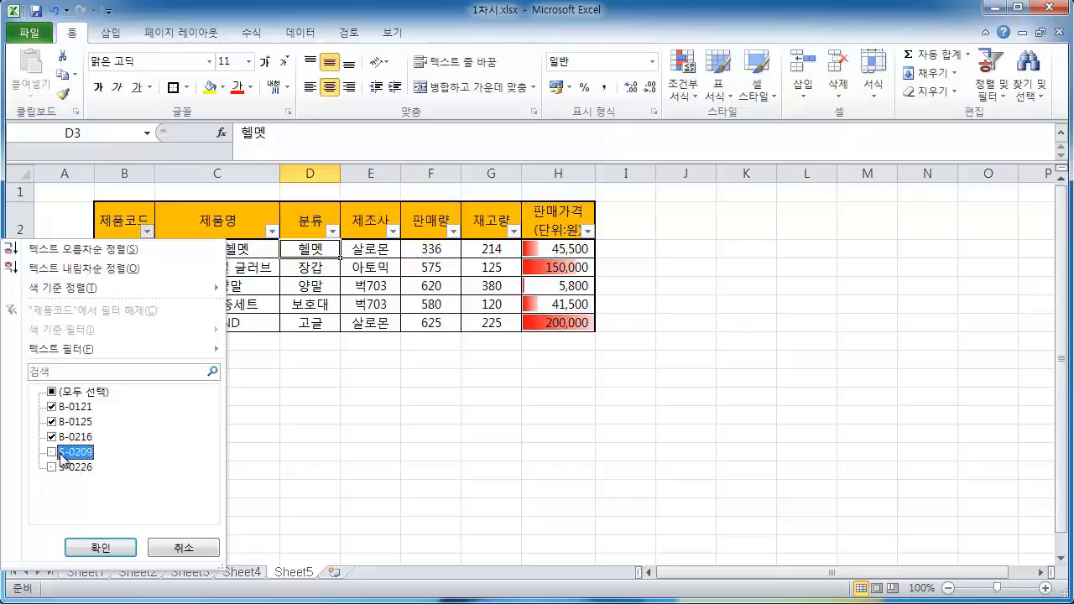
left_click(109, 549)
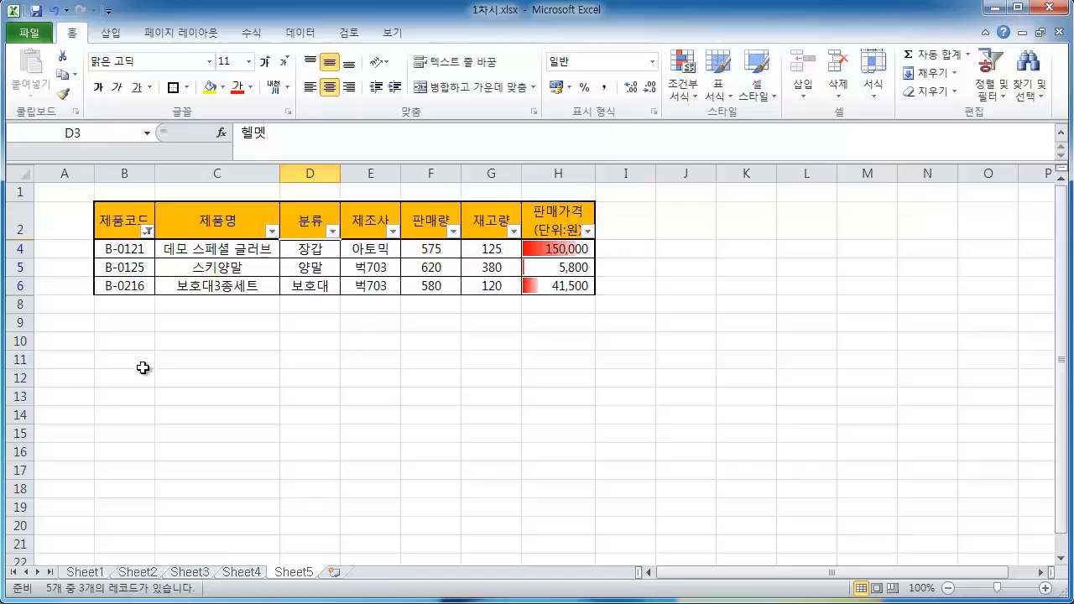
Filter the 재고량 column to show only the value 380
left_click(514, 231)
left_click(345, 407)
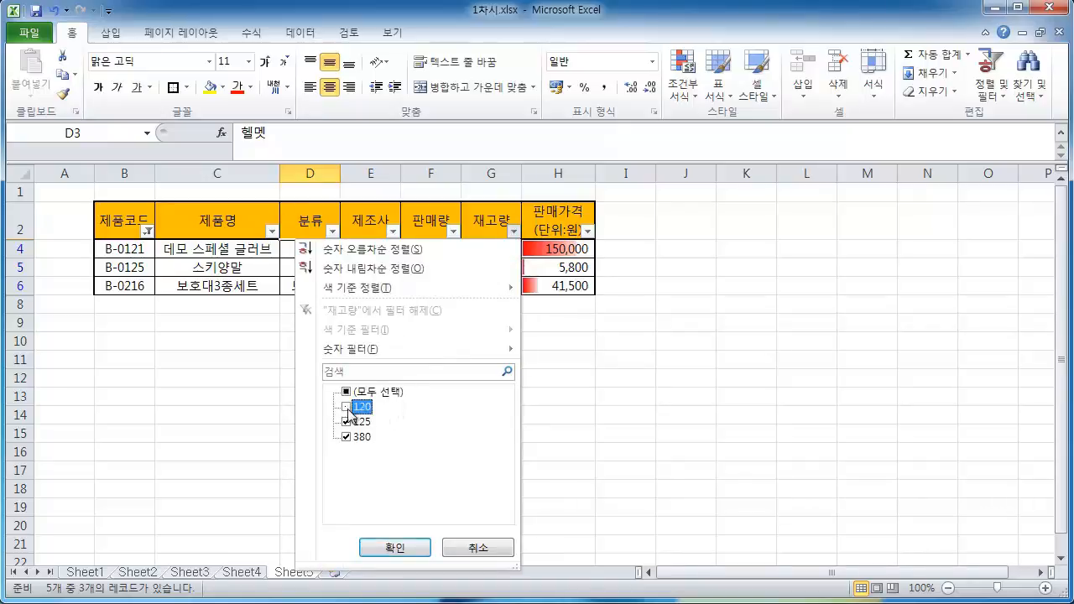
left_click(346, 436)
left_click(347, 422)
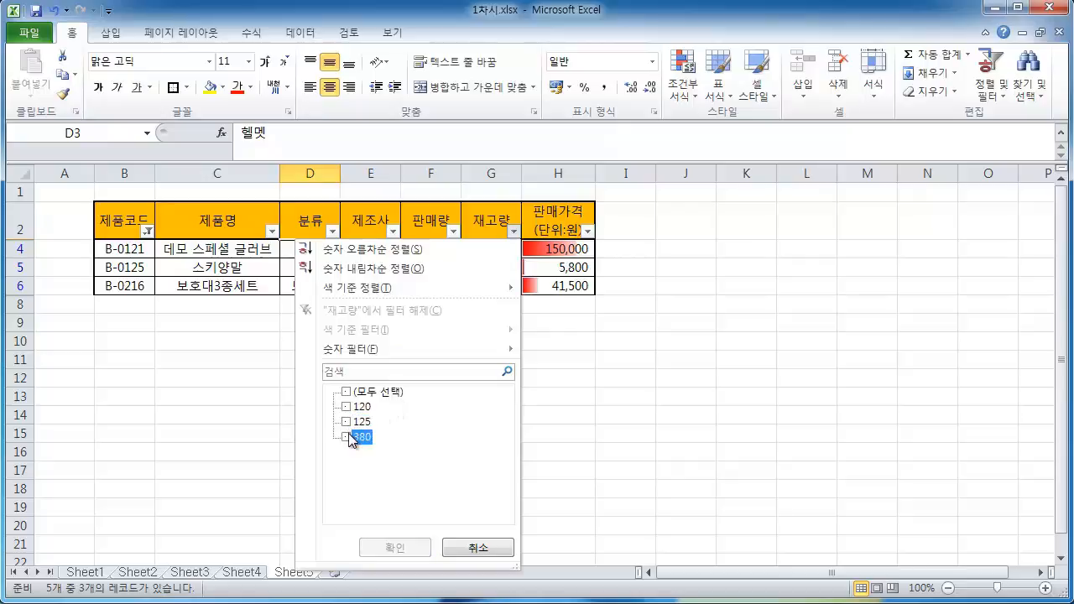
left_click(346, 436)
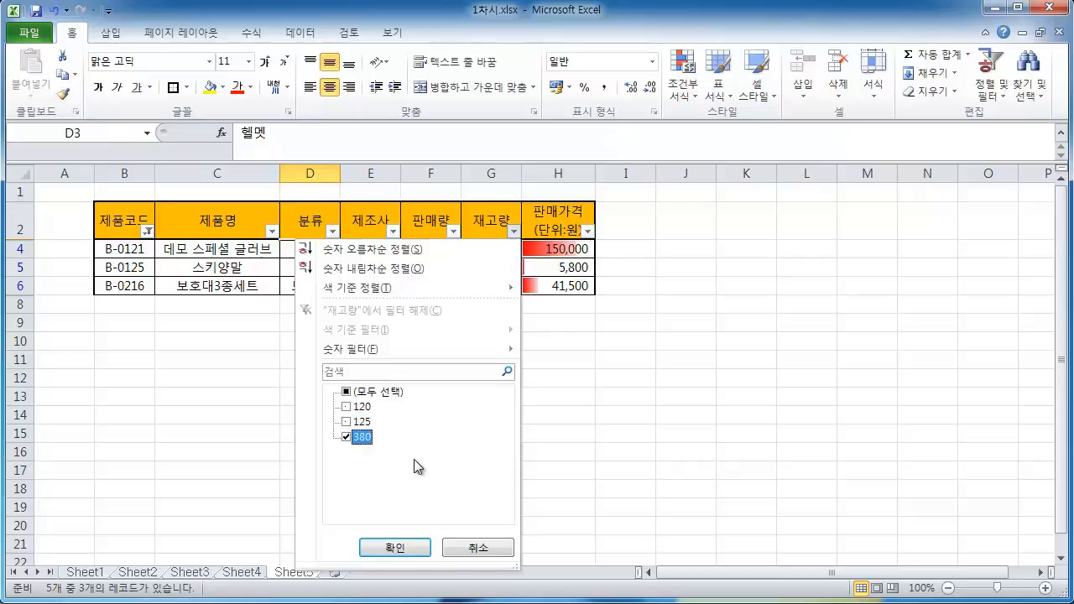
left_click(406, 549)
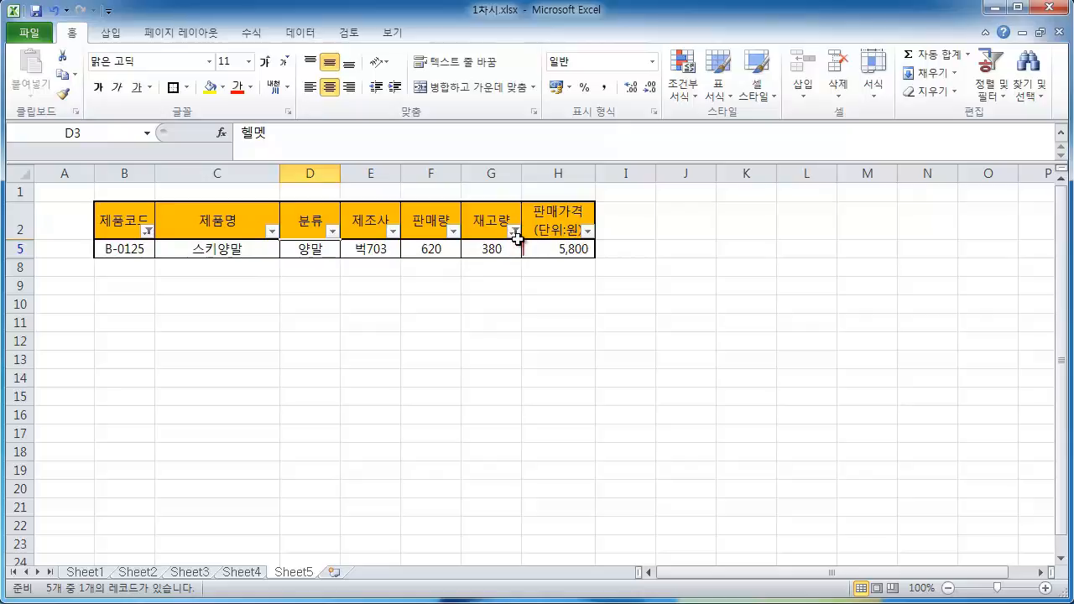
Clear the 재고량 filter by selecting all of its values
left_click(147, 230)
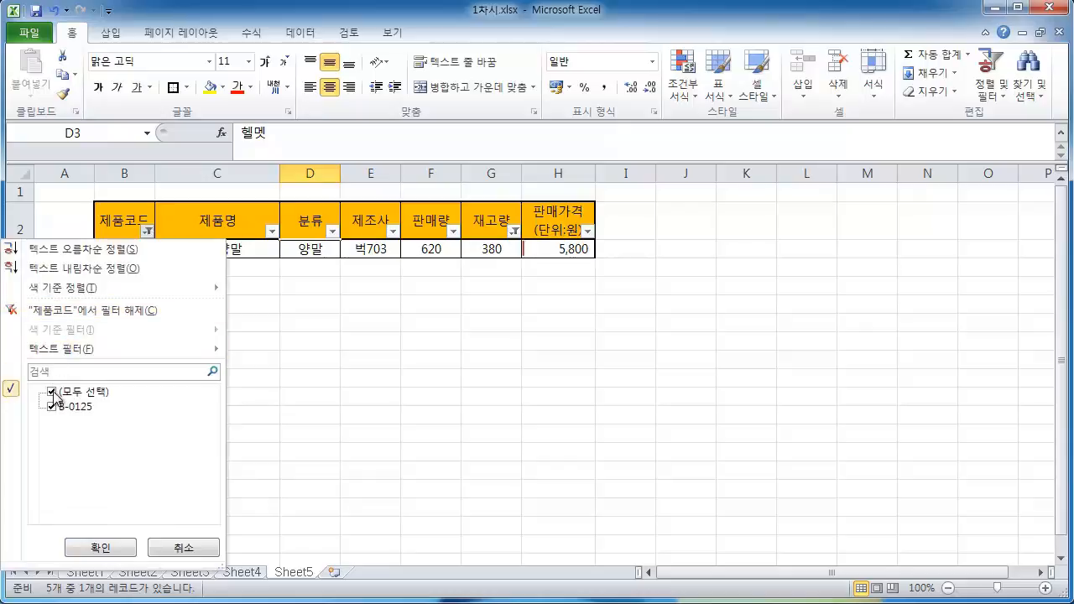
left_click(180, 547)
left_click(515, 232)
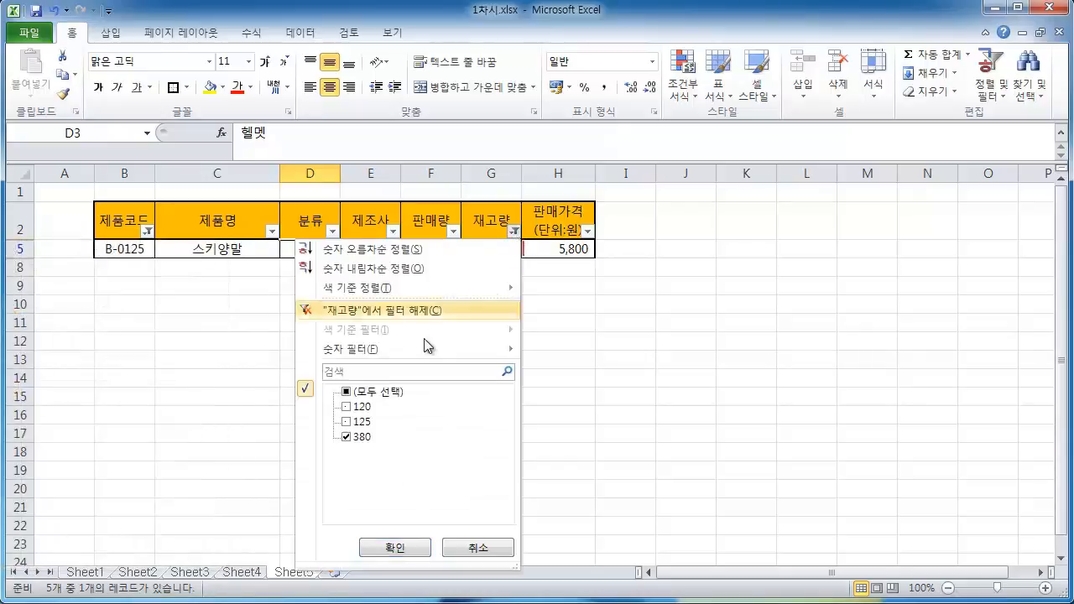
left_click(345, 391)
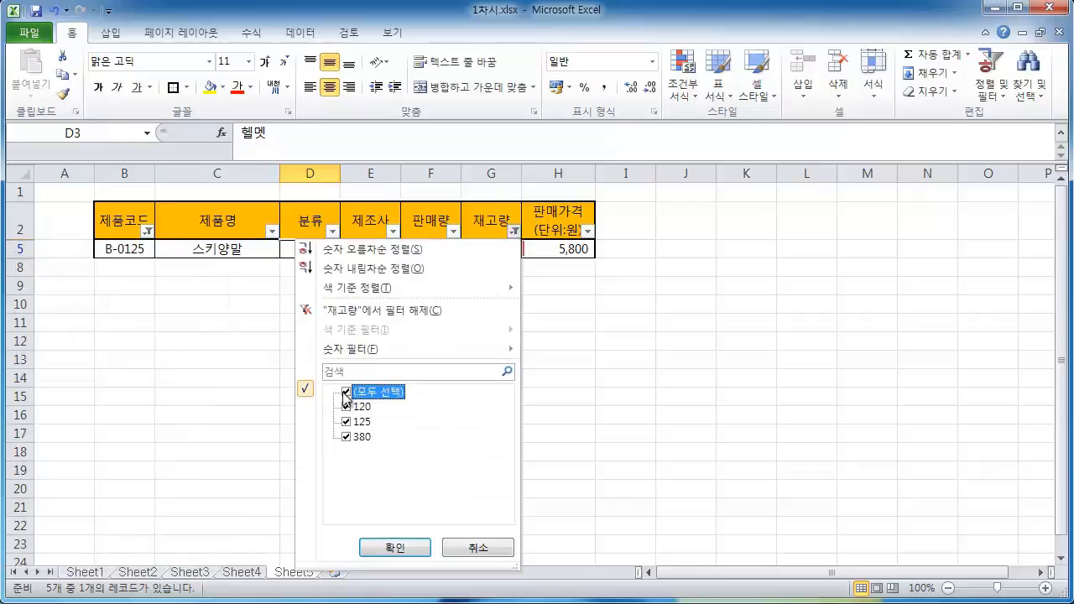
left_click(394, 547)
Clear the 제품코드 filter by selecting all of its values
left_click(147, 233)
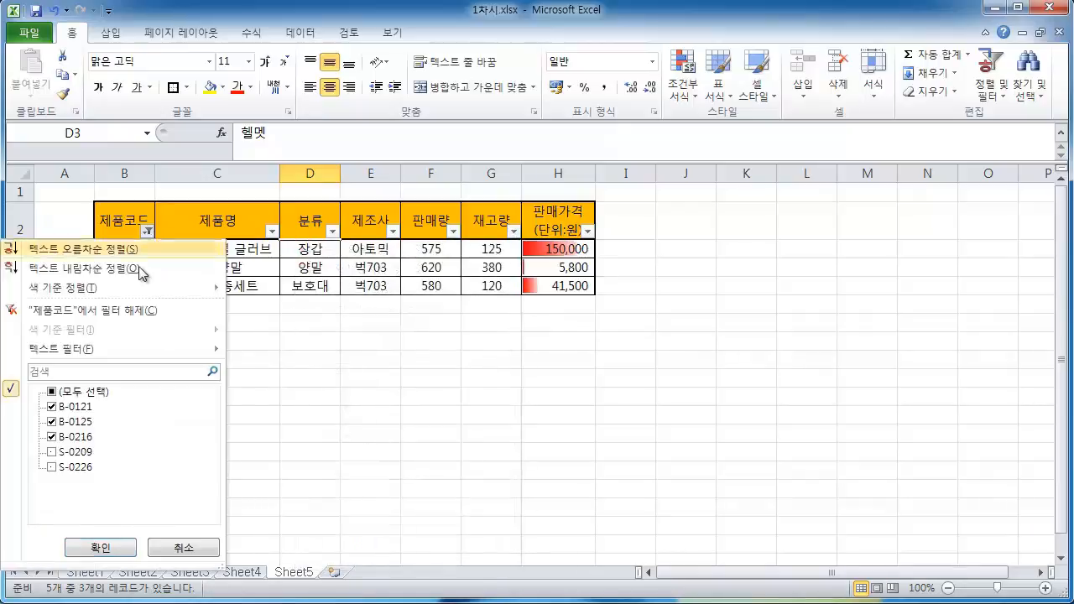
left_click(53, 393)
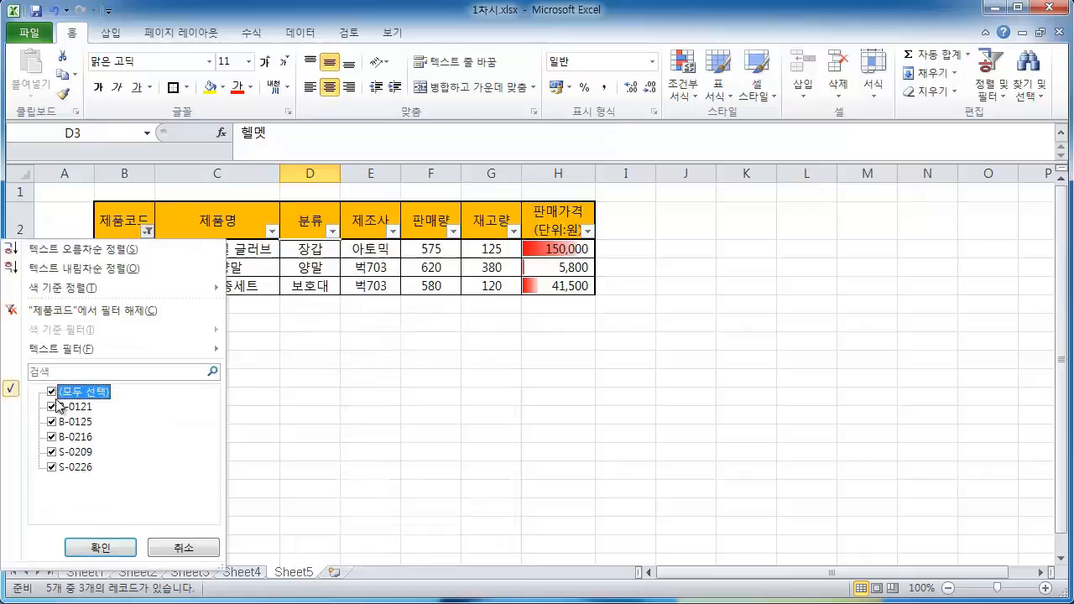
left_click(102, 547)
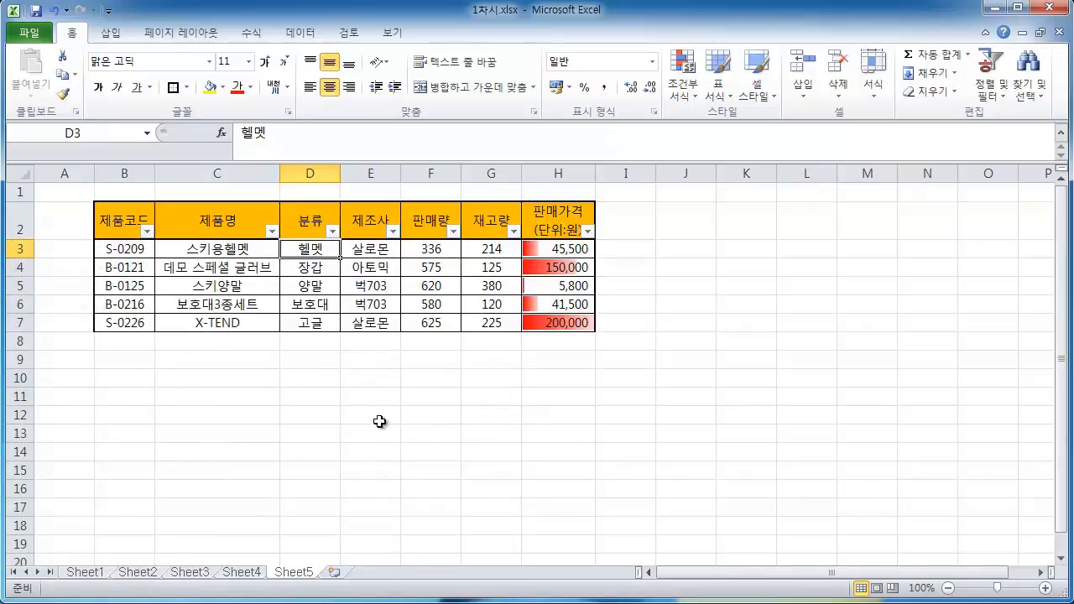
left_click(147, 230)
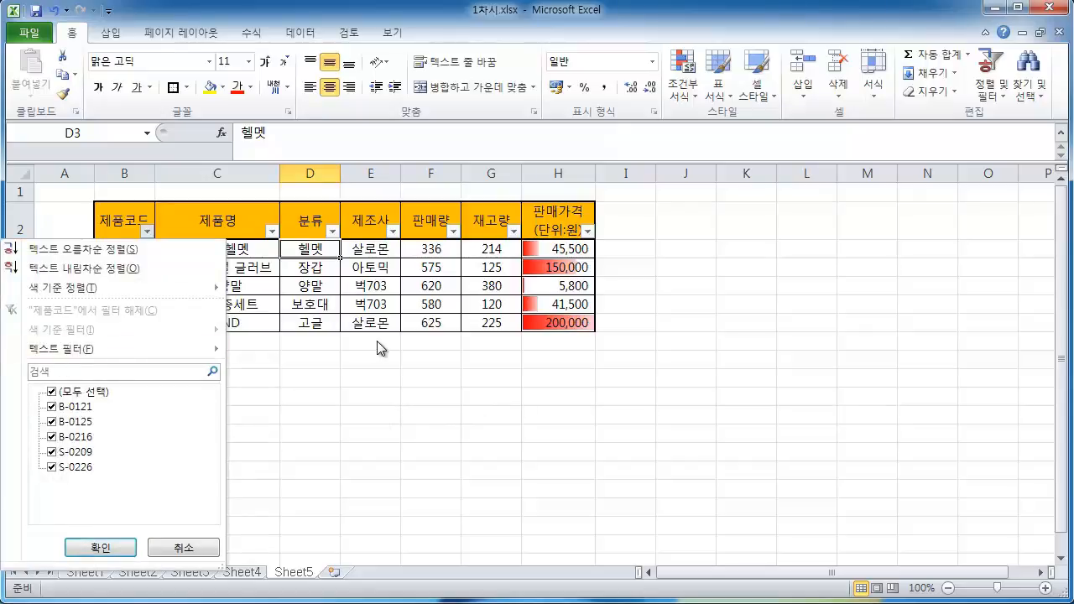
left_click(386, 388)
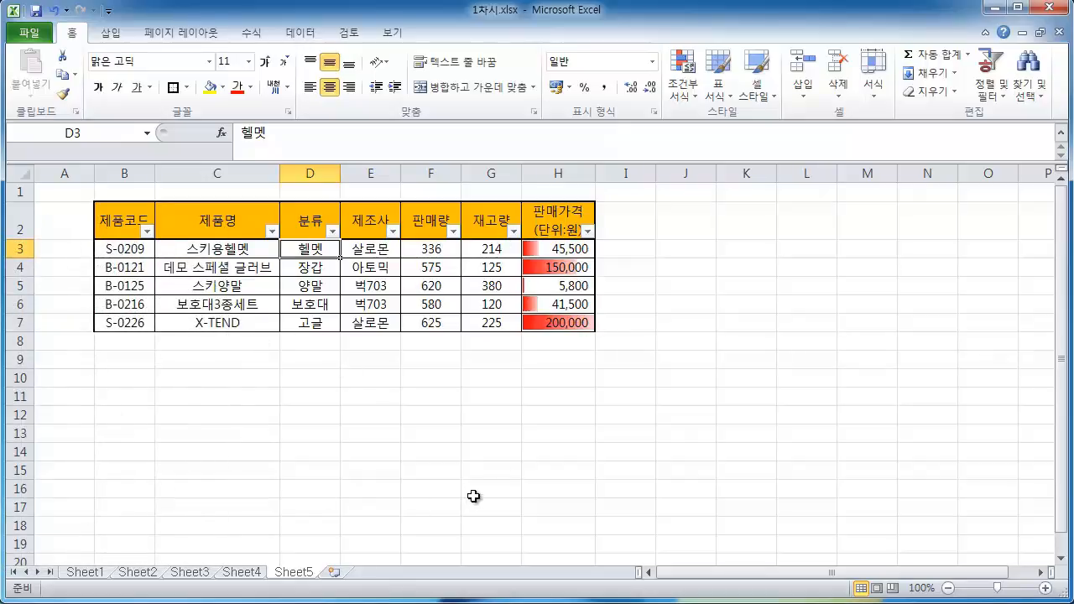
left_click(148, 231)
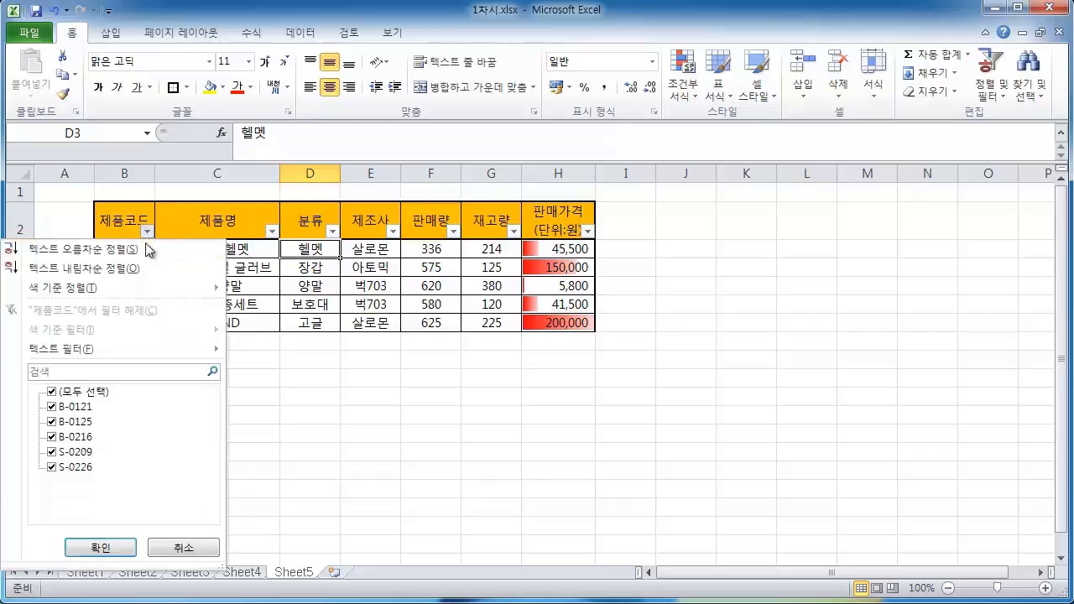
left_click(51, 451)
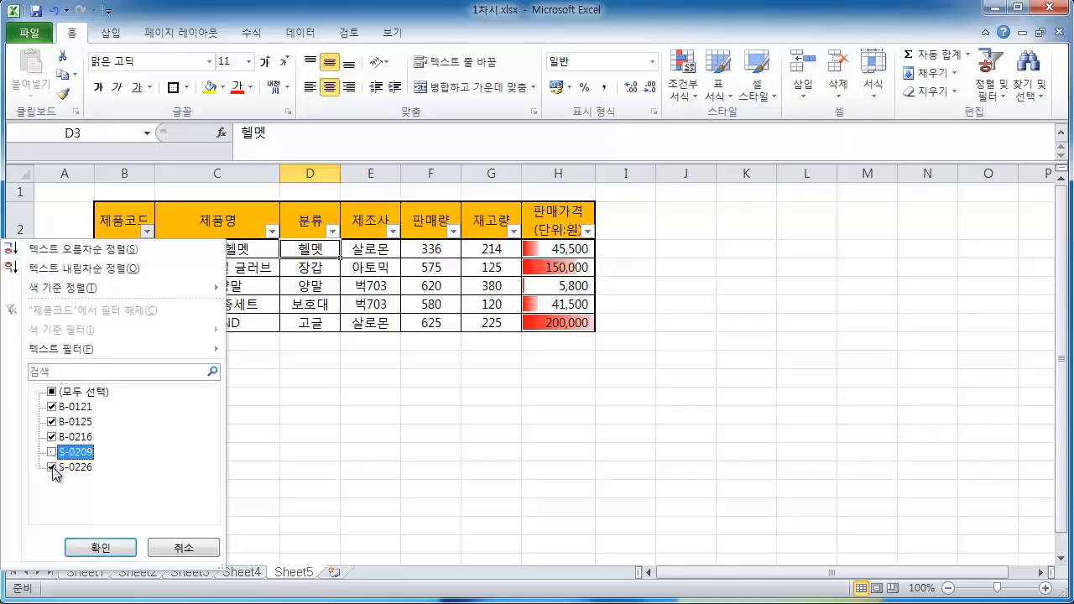
left_click(52, 468)
left_click(51, 451)
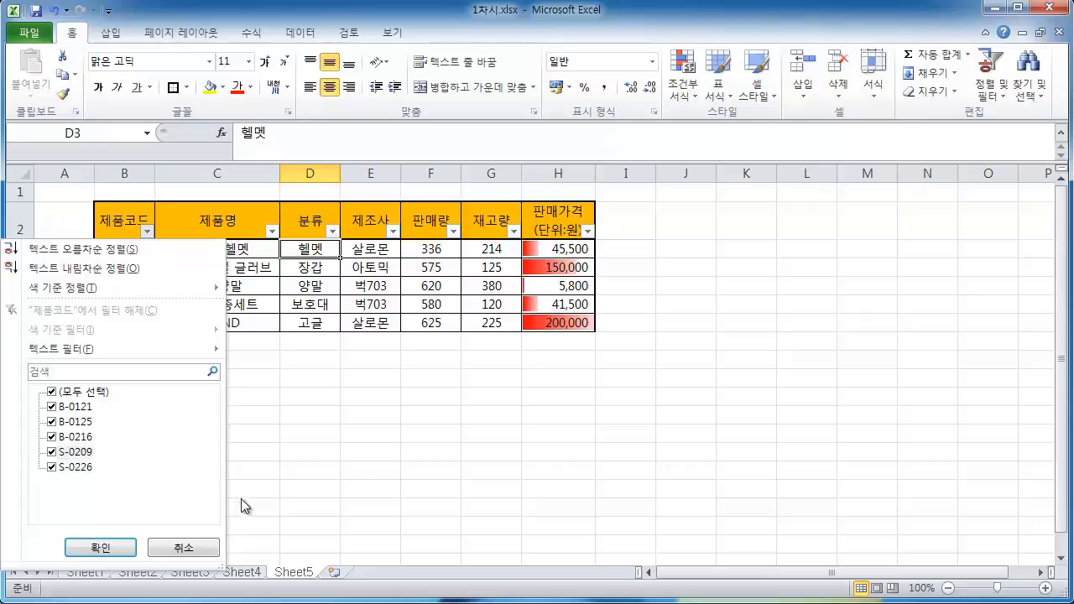
mouse_move(50, 354)
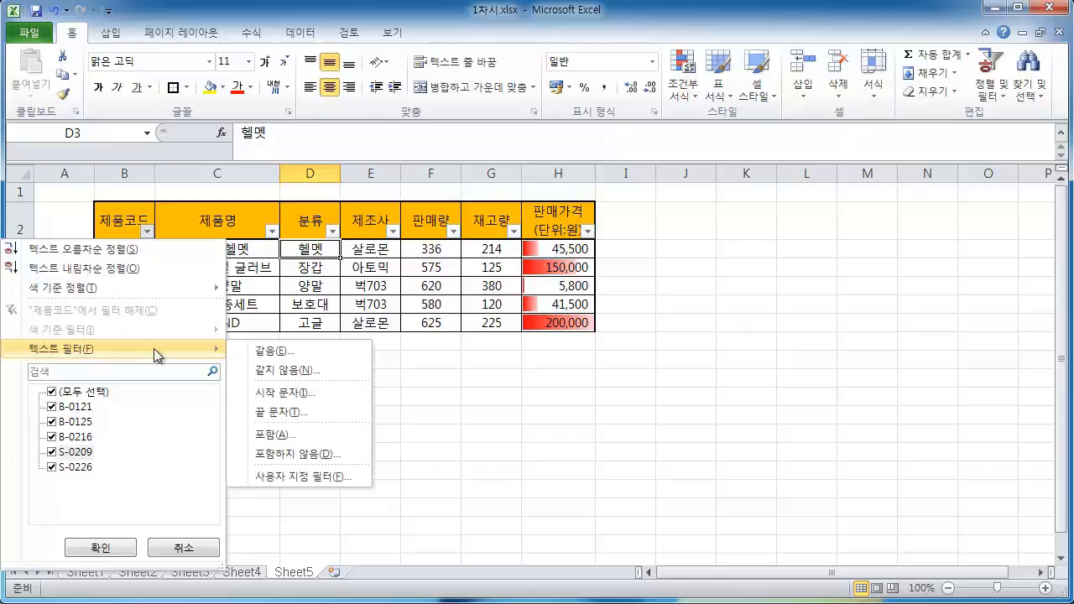
left_click(100, 547)
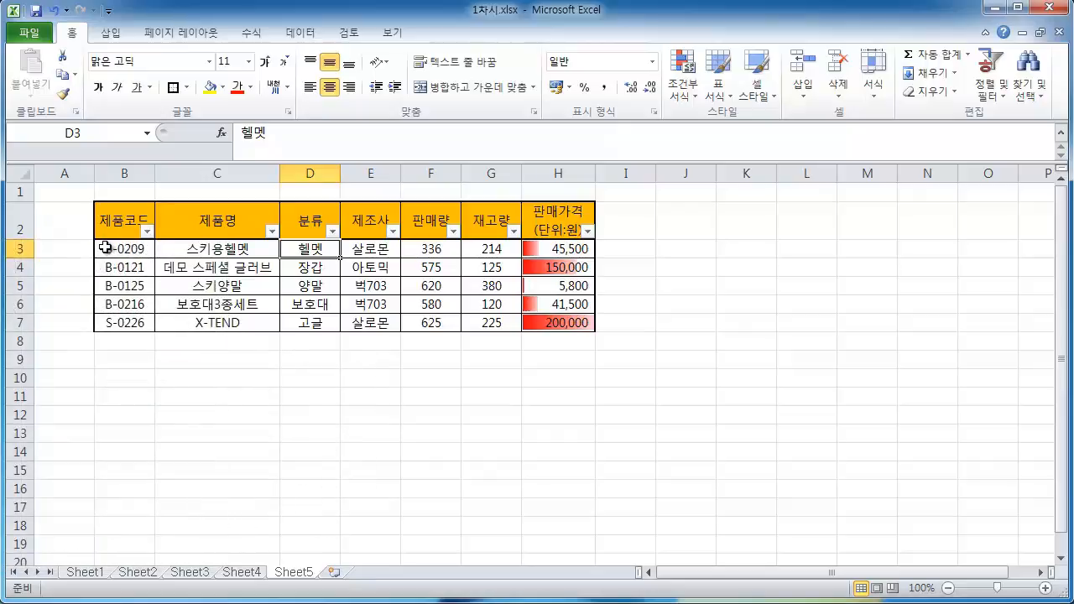
Examine the text filter options for 제품코드 and the number filter options for 재고량
left_click(147, 231)
mouse_move(71, 347)
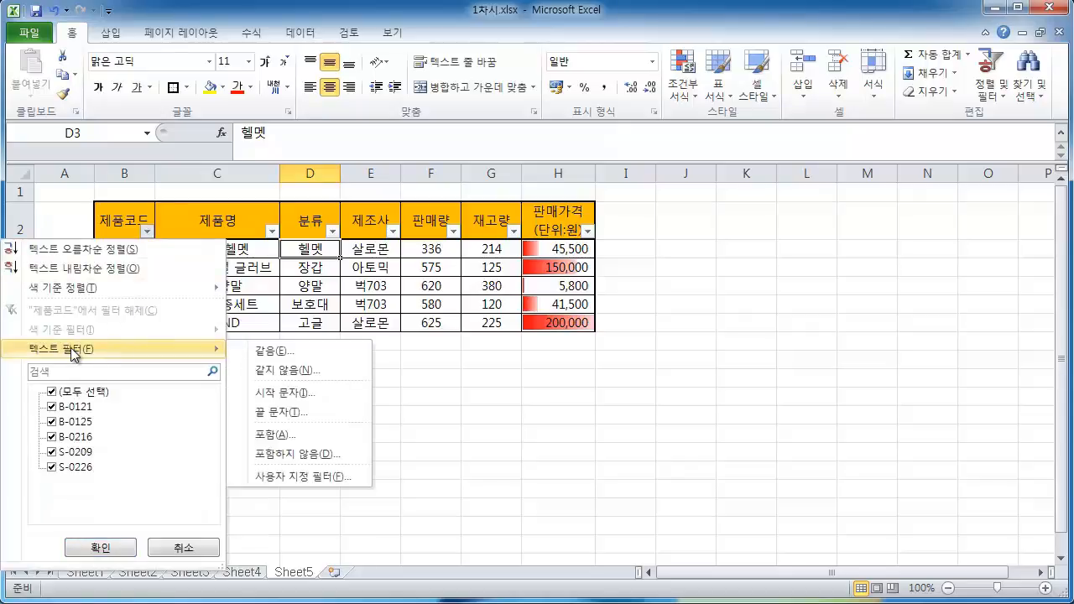
left_click(467, 355)
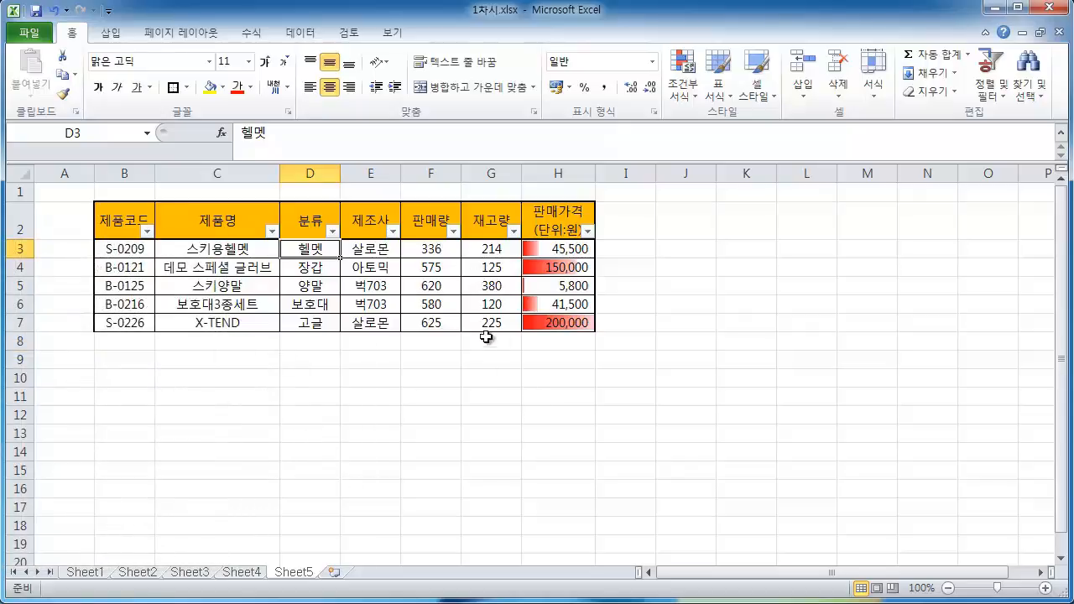
left_click(513, 231)
mouse_move(414, 350)
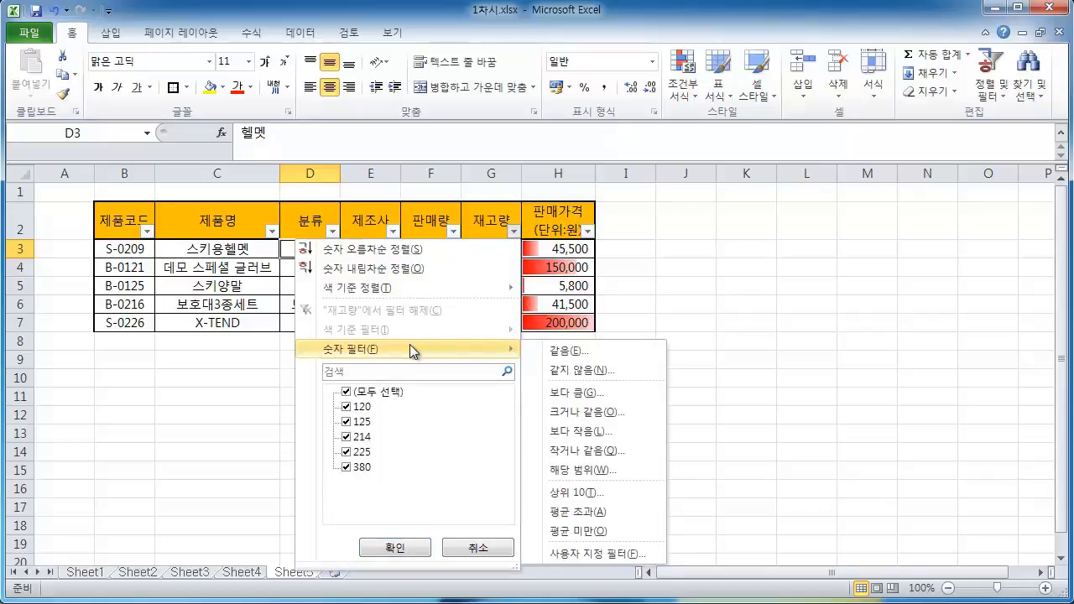
left_click(219, 396)
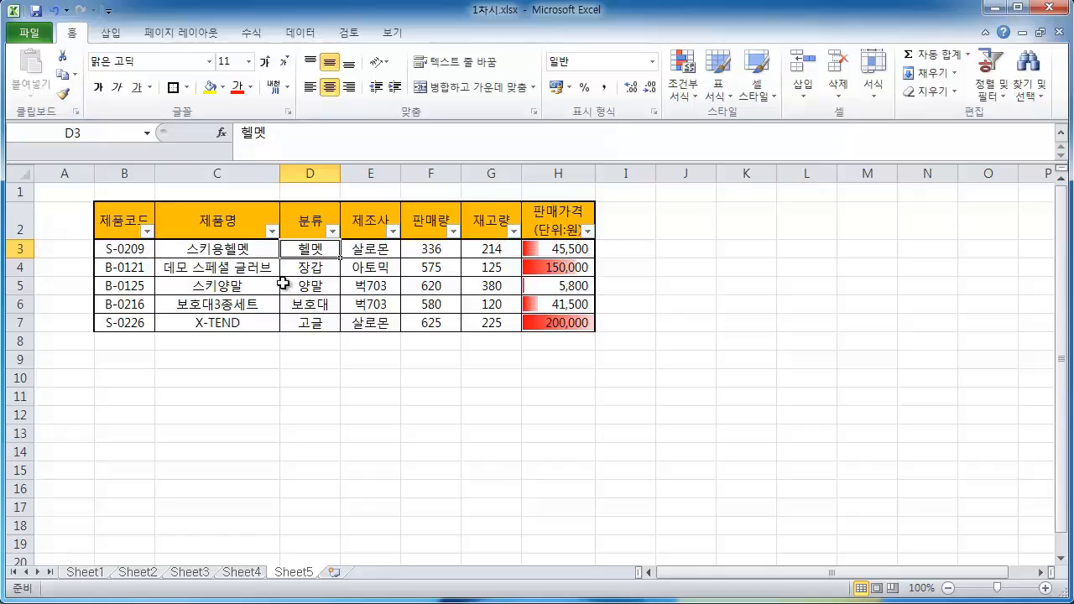
Apply a text filter on 제품코드 showing only codes that begin with B
left_click(148, 231)
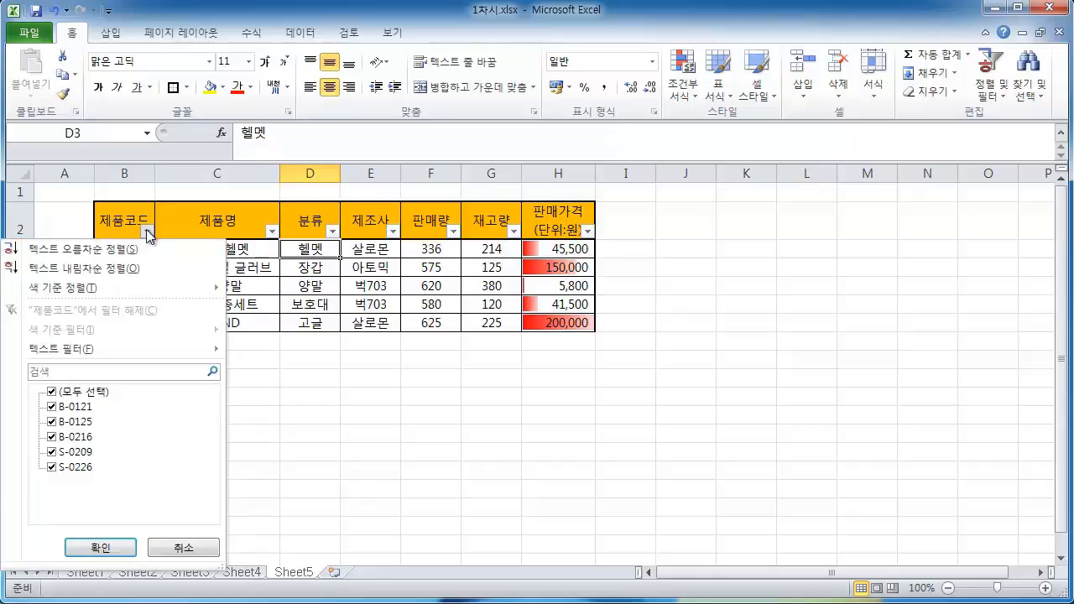
mouse_move(132, 351)
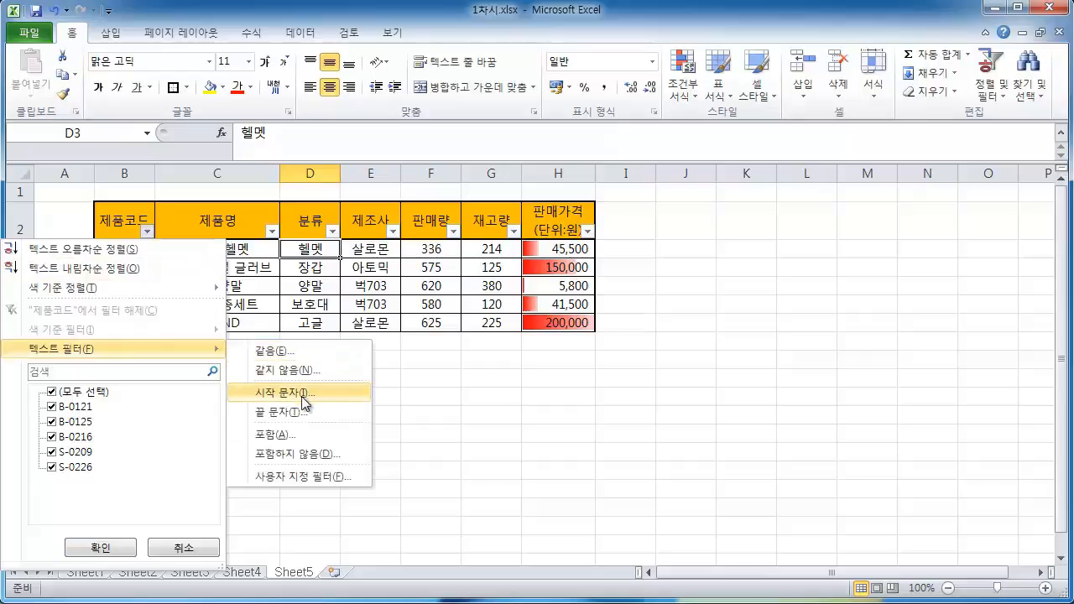
left_click(302, 393)
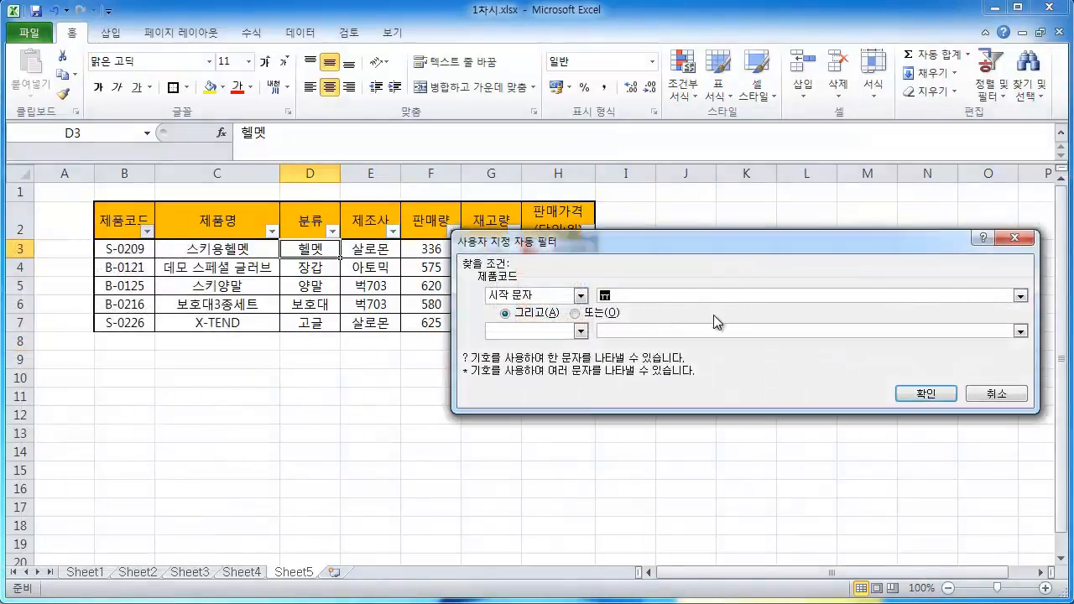
type("B")
left_click(938, 400)
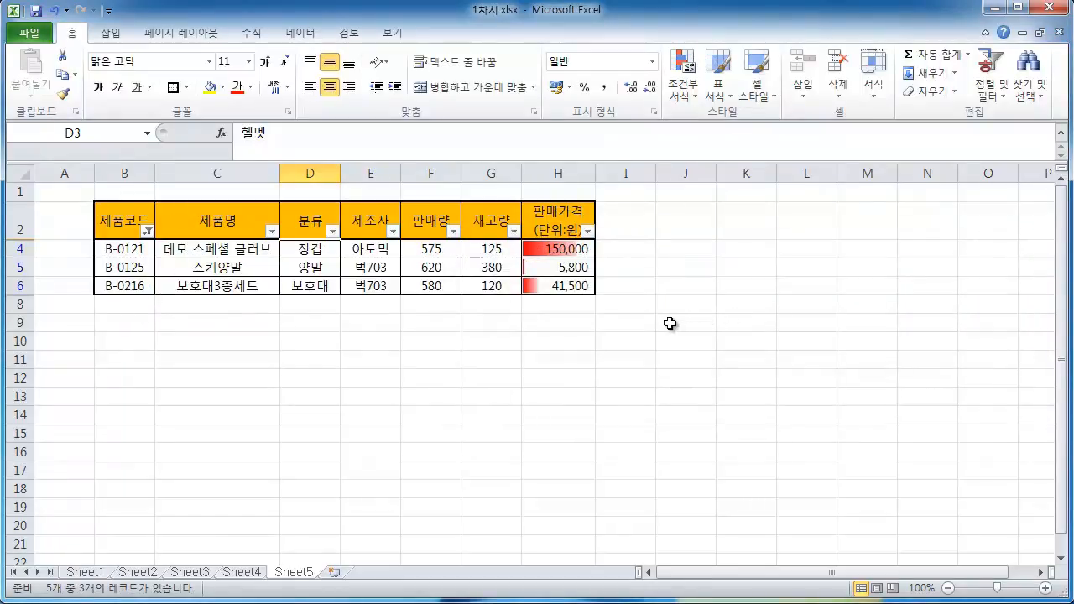
Apply a number filter on 재고량 showing only values less than or equal to 300
left_click(514, 231)
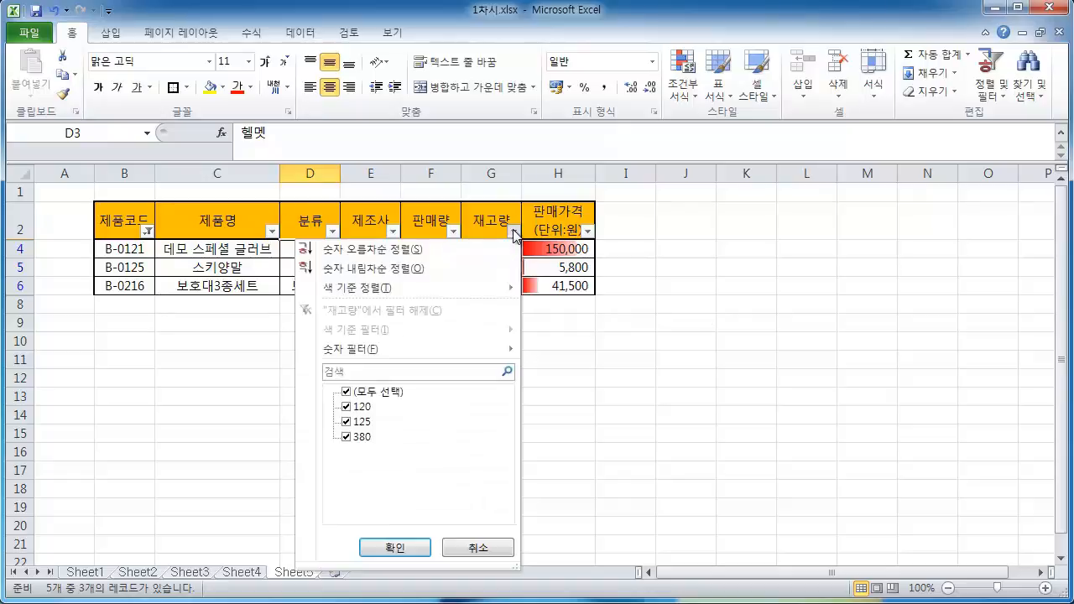
mouse_move(424, 343)
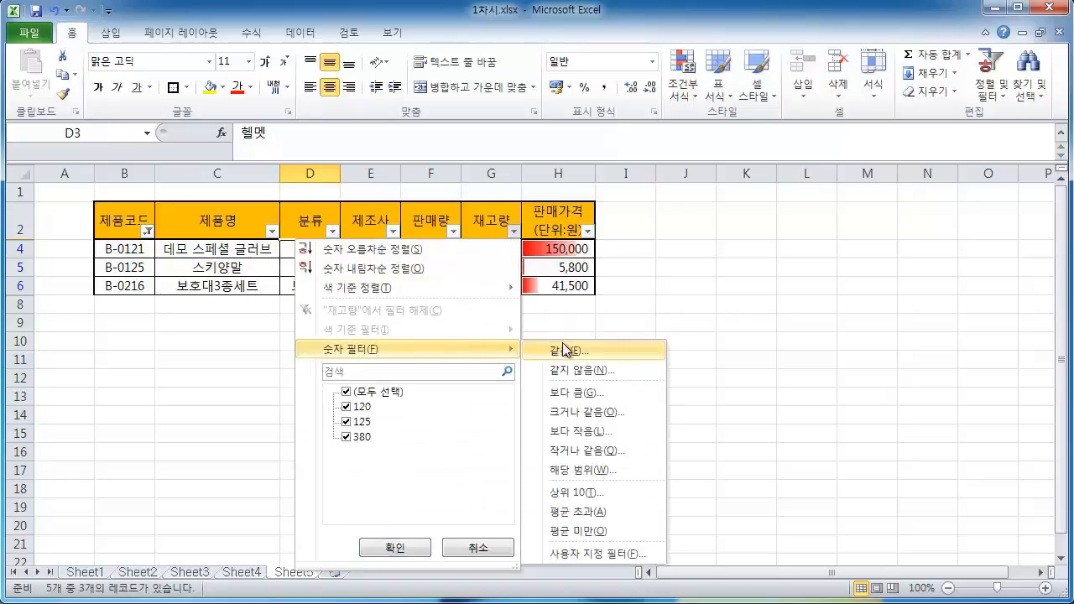
left_click(578, 455)
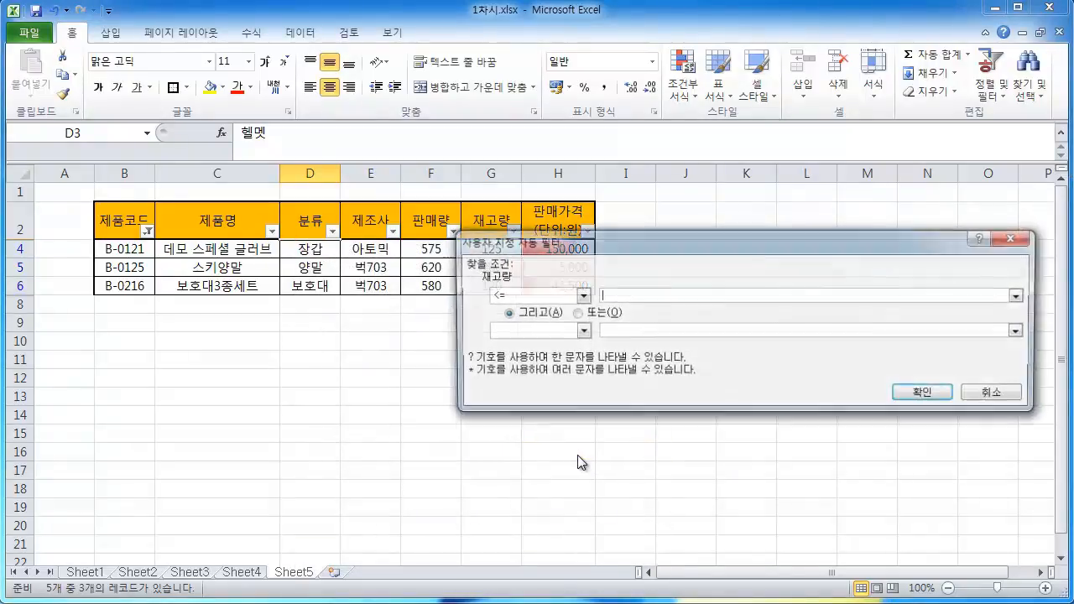
type("300")
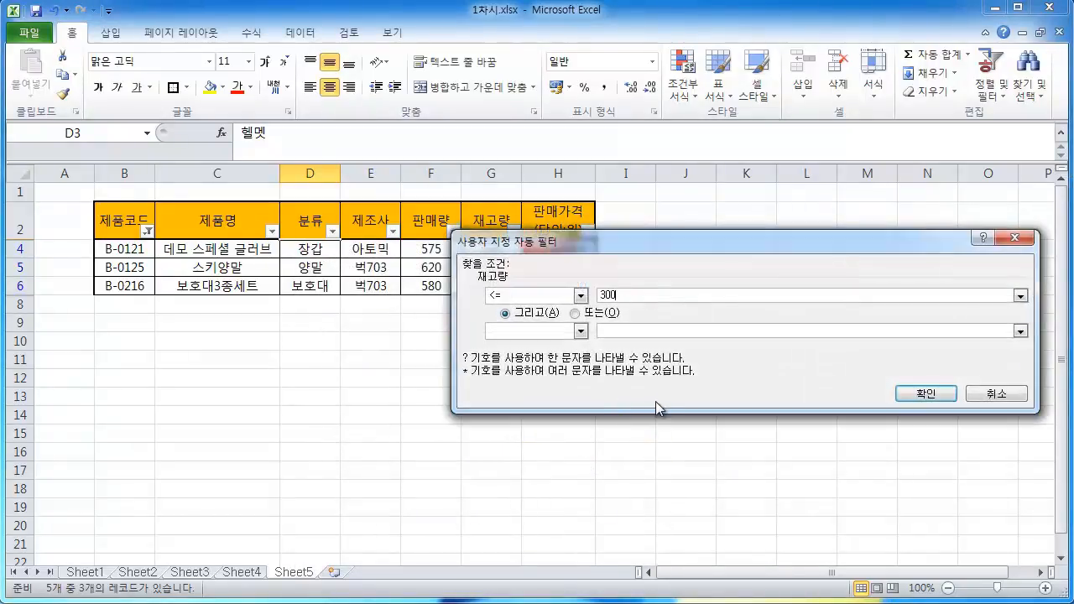
left_click(931, 393)
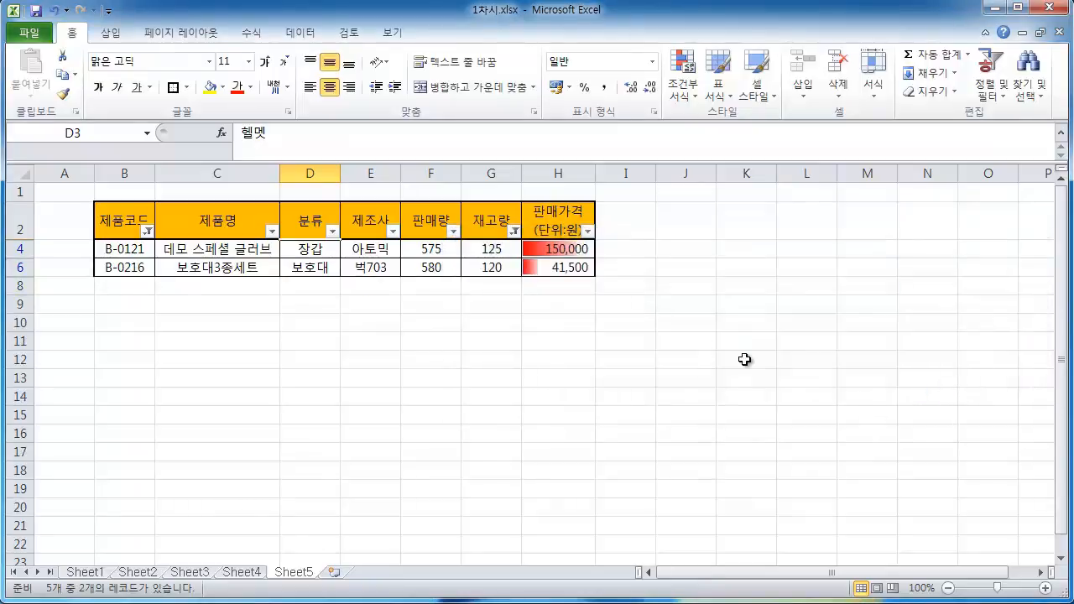
Copy the filtered table from B2 to H6
left_click(745, 359)
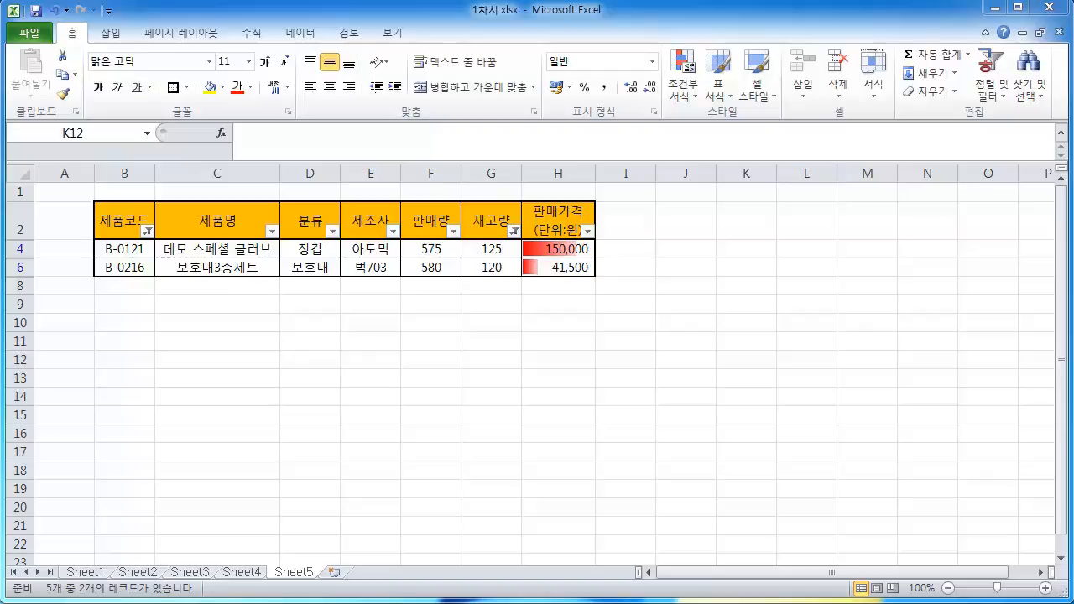
left_click(661, 327)
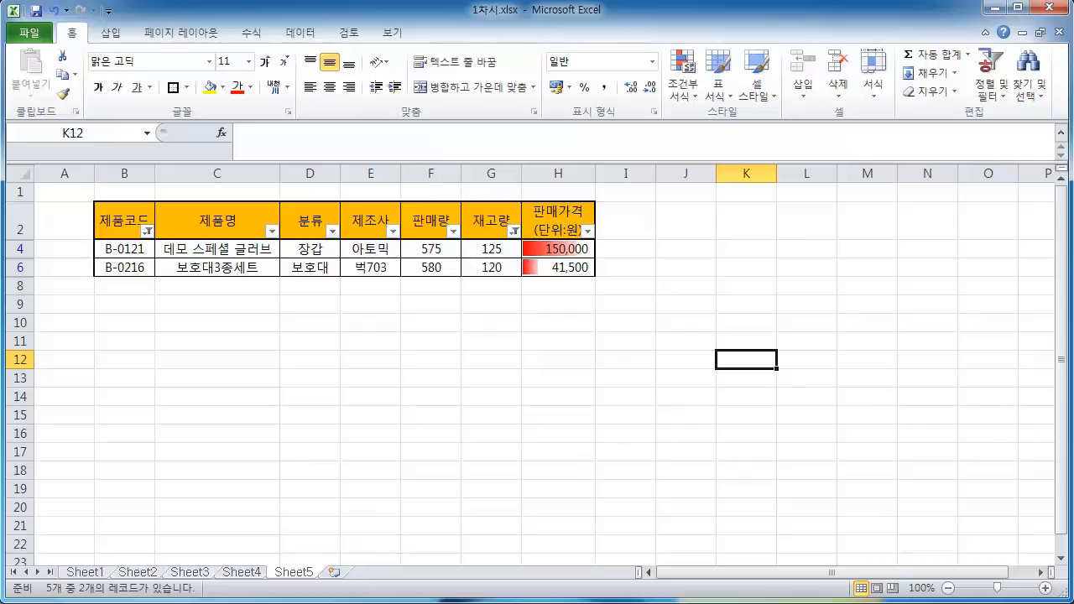
left_click(683, 318)
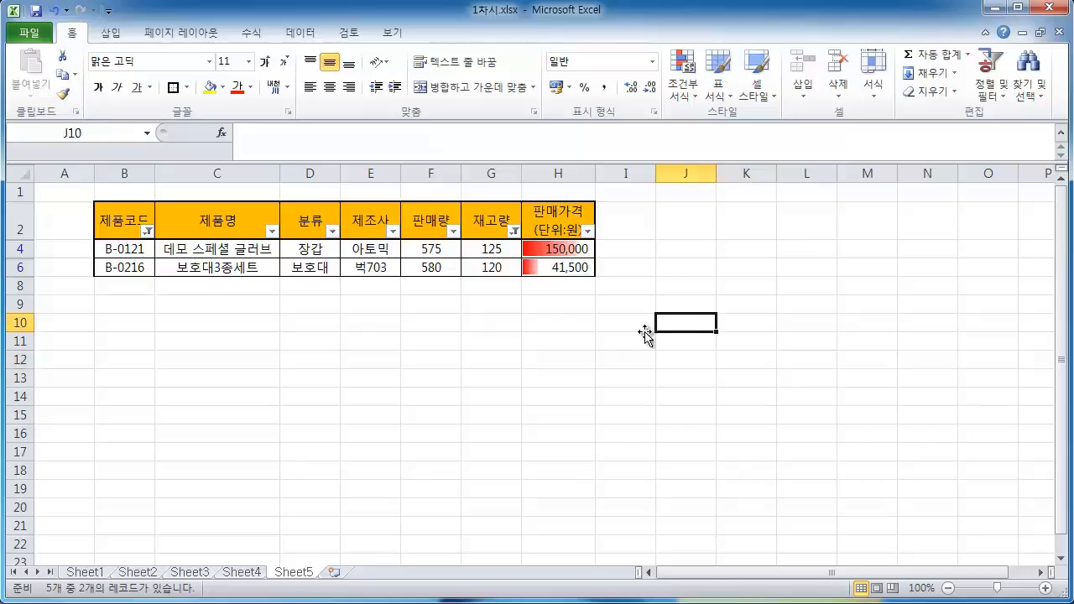
left_click_drag(130, 217, 553, 267)
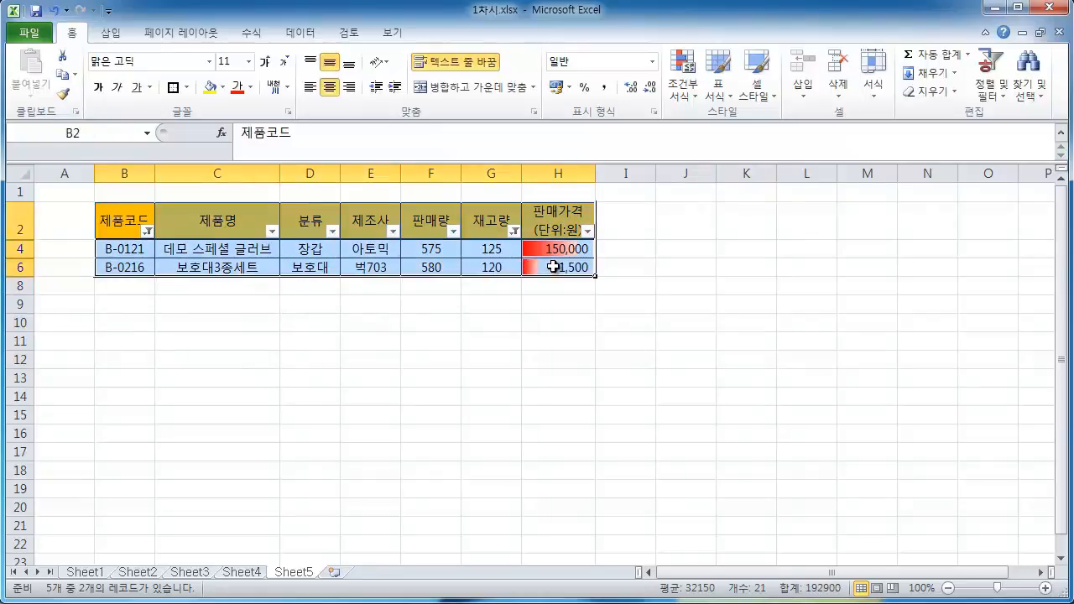
key("ctrl+c")
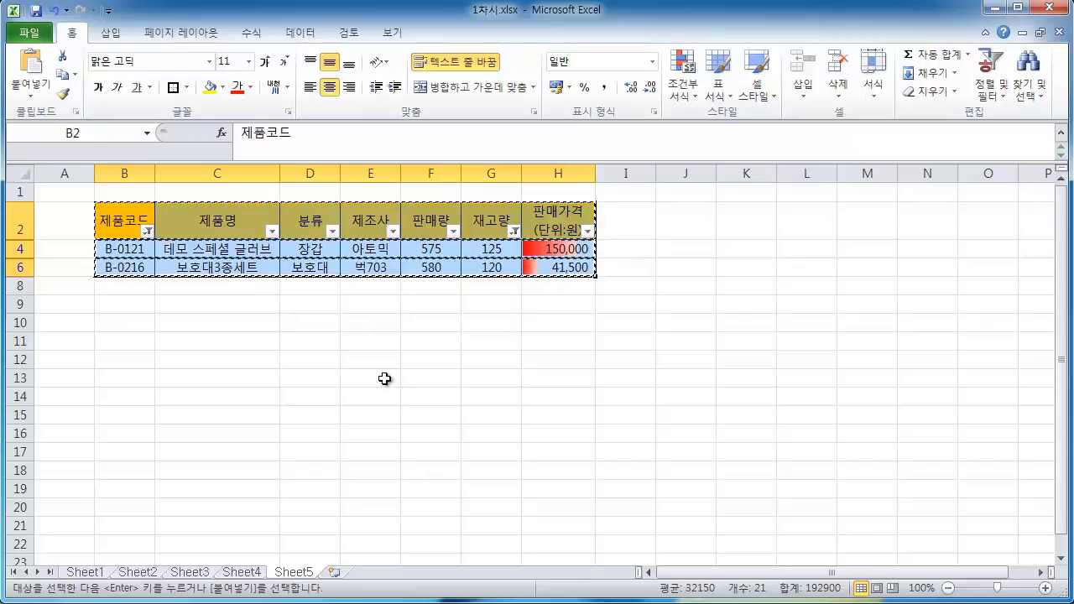
right_click(121, 360)
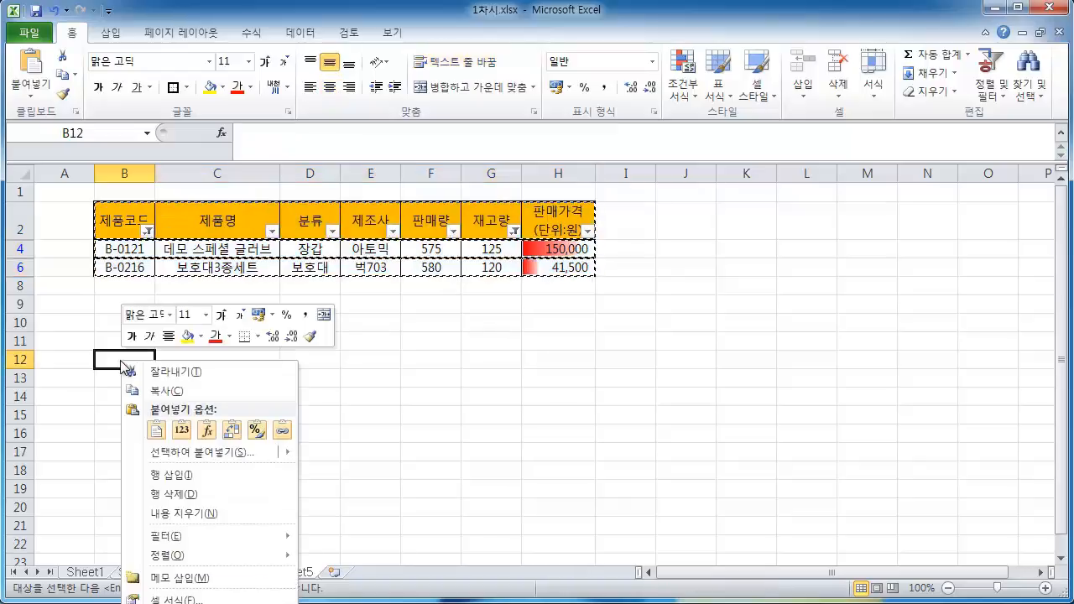
mouse_move(184, 447)
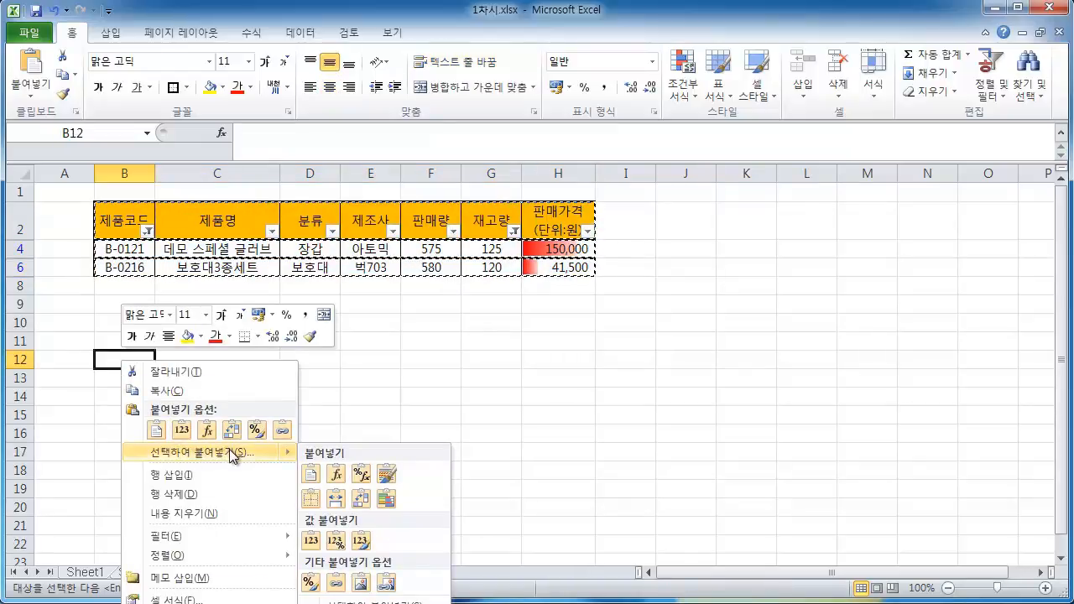
key("Escape")
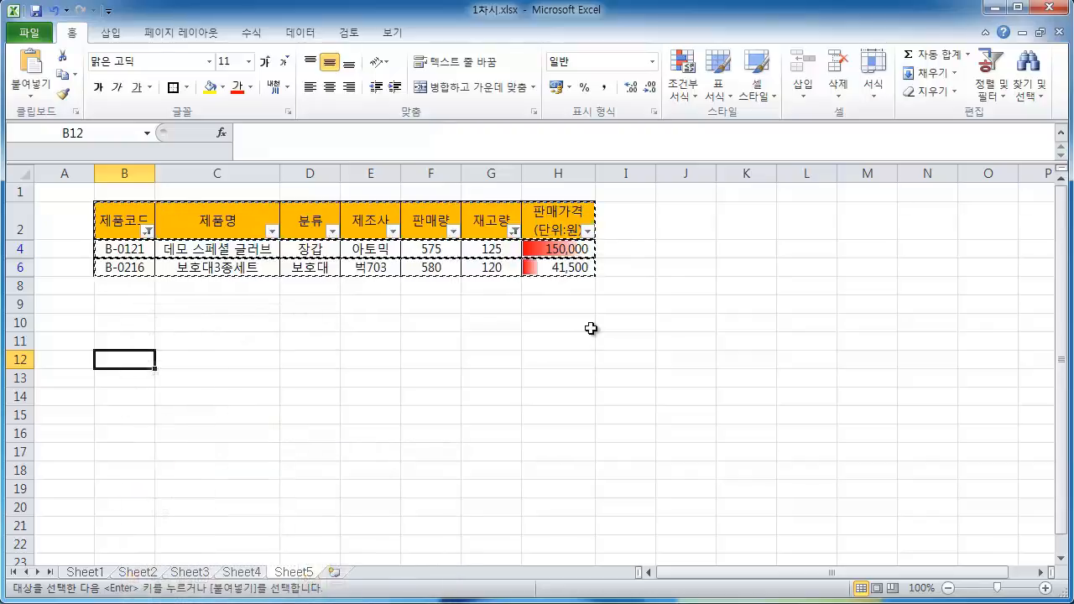
Paste the copied table at B12 with Paste Special, transposing rows and columns
scroll(591, 327, "down", 3)
scroll(591, 328, "up", 2)
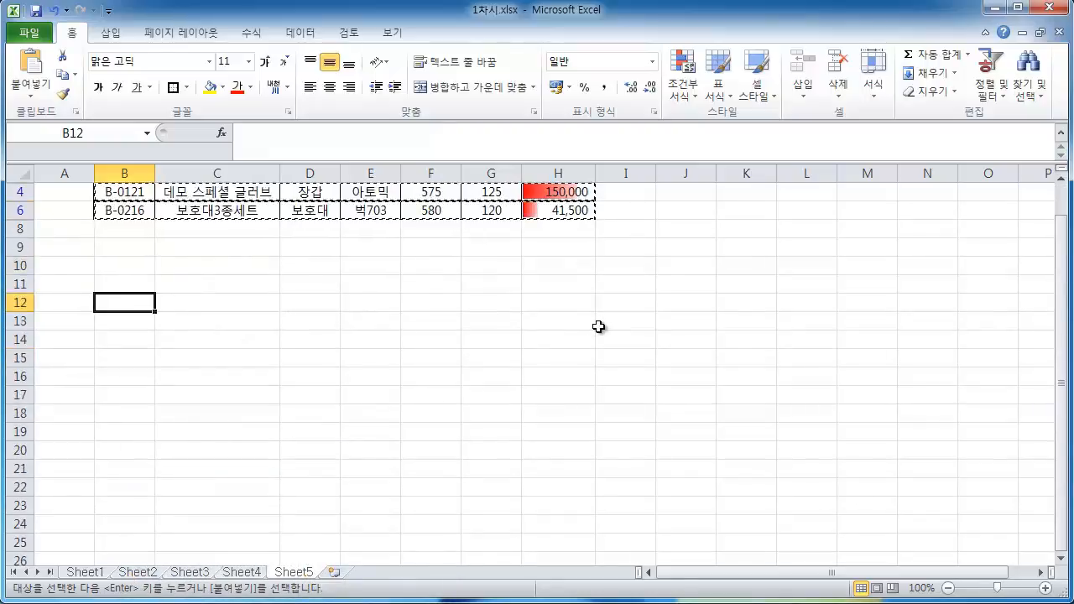
scroll(596, 327, "down", 1)
scroll(254, 292, "down", 1)
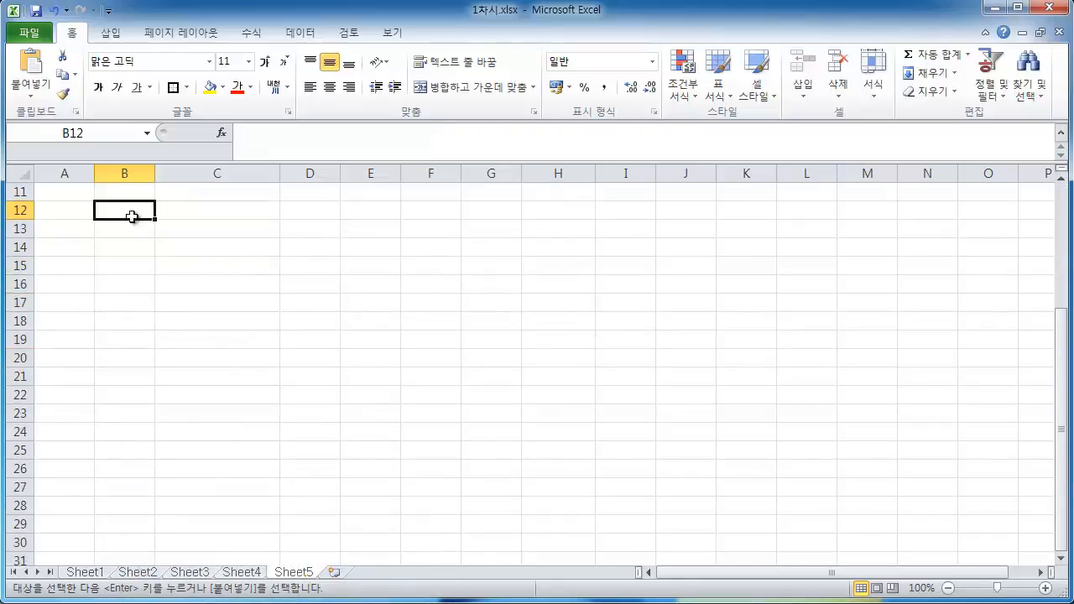
right_click(132, 212)
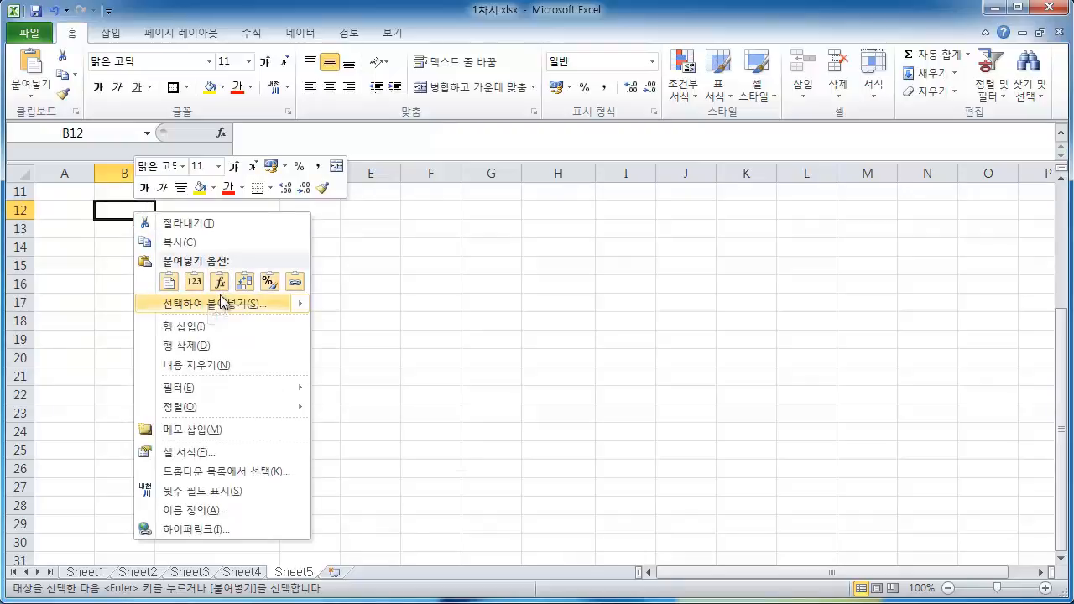
mouse_move(280, 307)
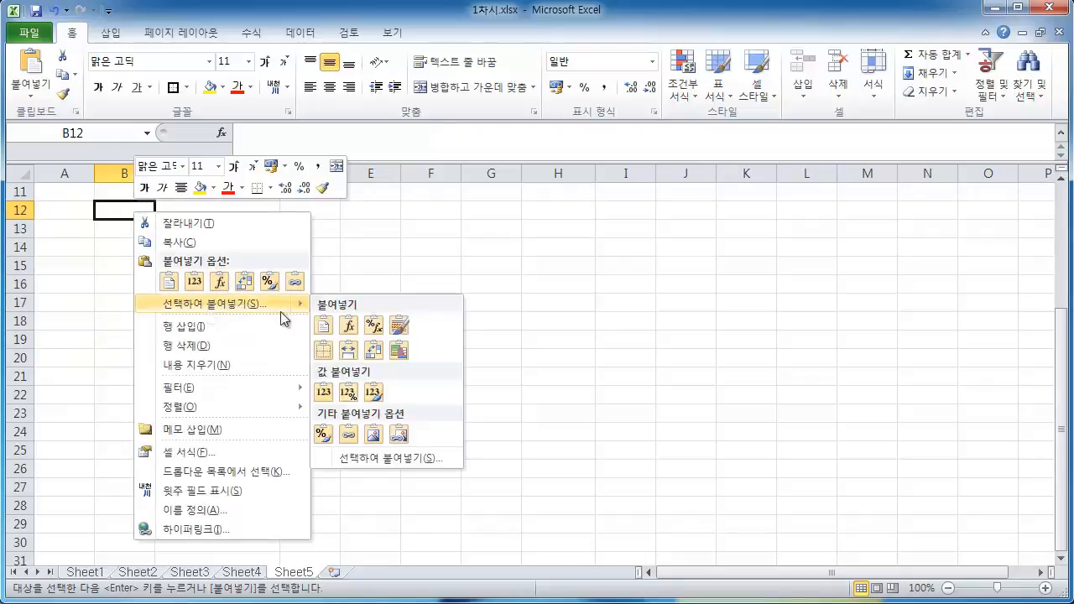
left_click(350, 458)
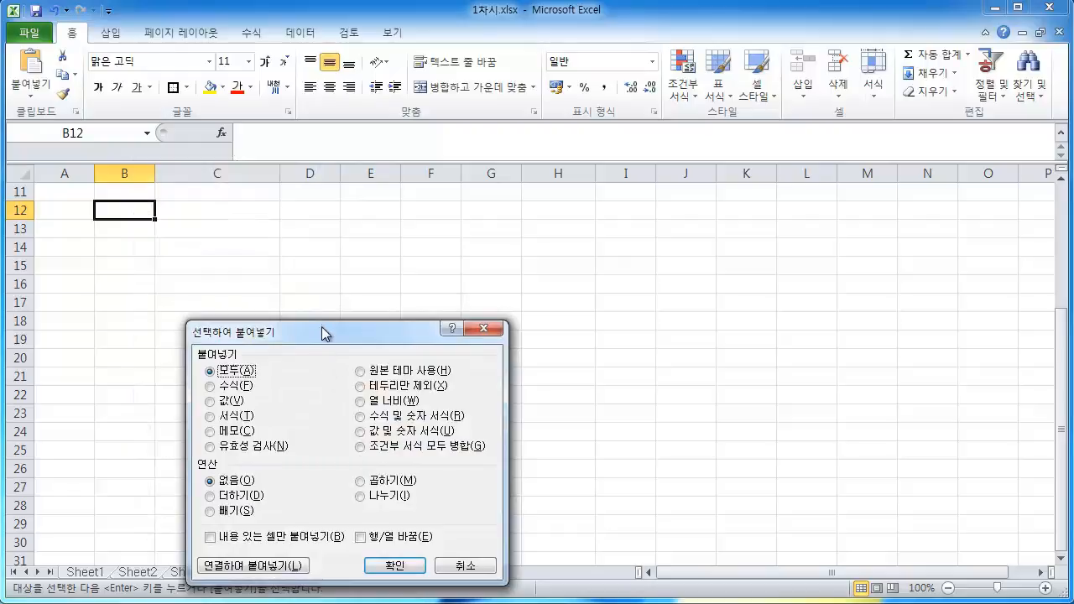
left_click_drag(324, 332, 393, 206)
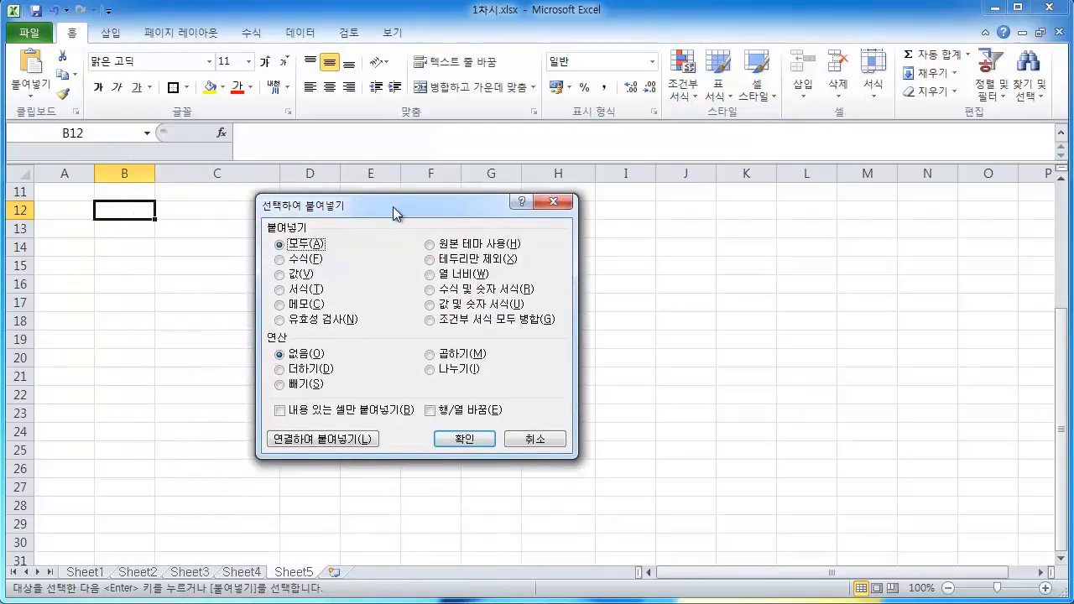
left_click(429, 410)
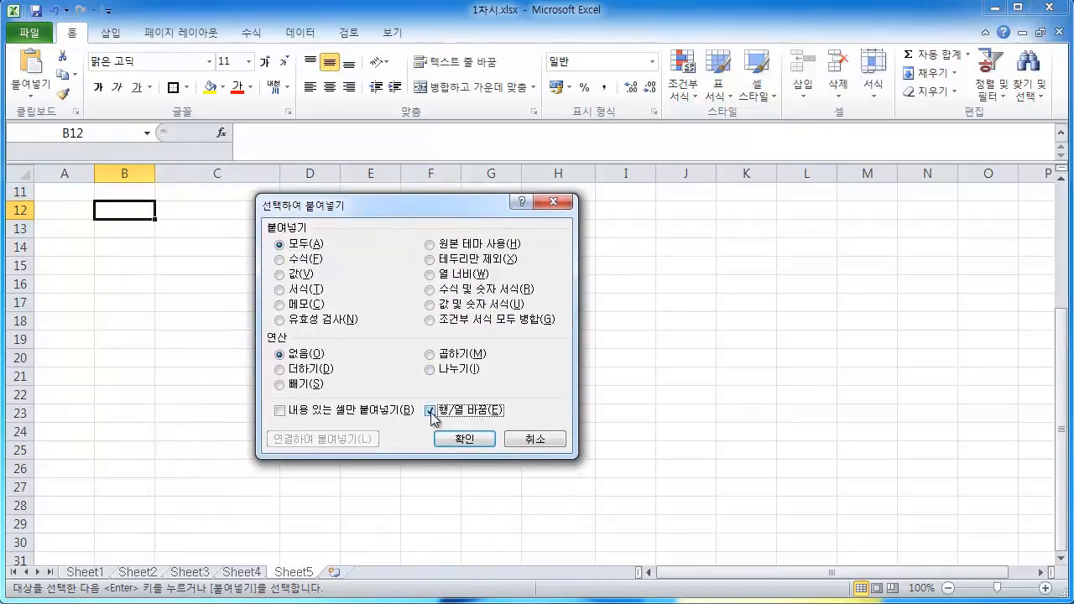
left_click(464, 439)
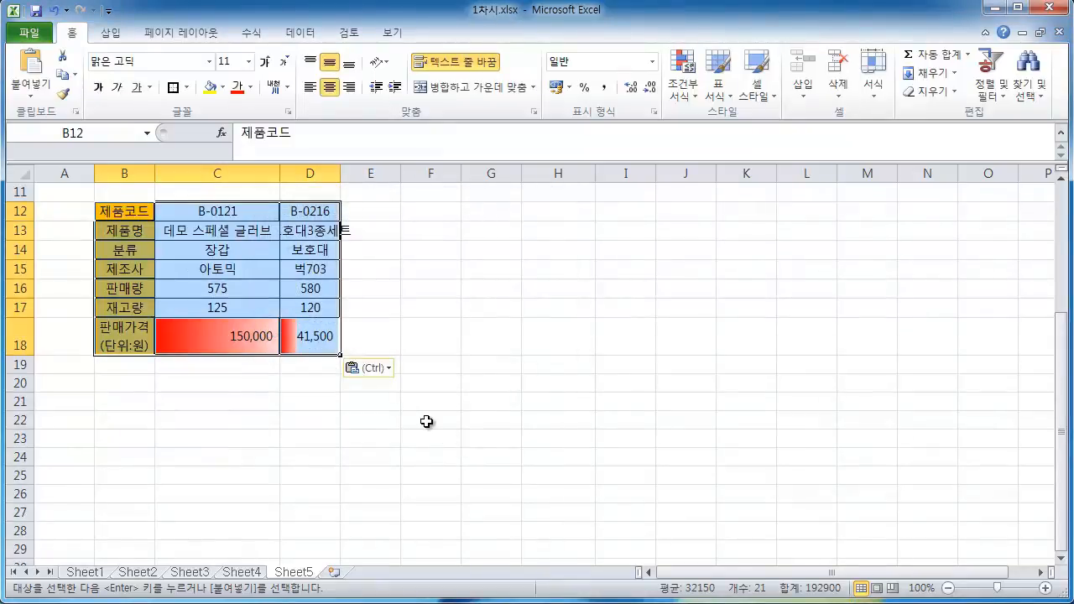
Undo the transposed paste at B12 and reselect the filtered table from B2 to H6
scroll(427, 421, "up", 3)
scroll(426, 421, "up", 1)
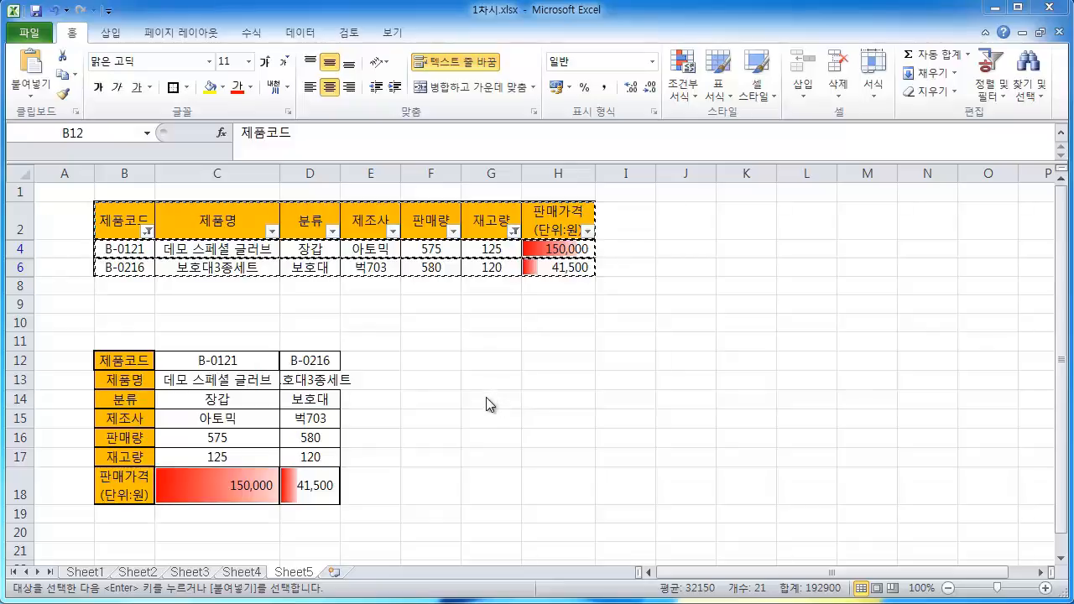
key("ctrl+z")
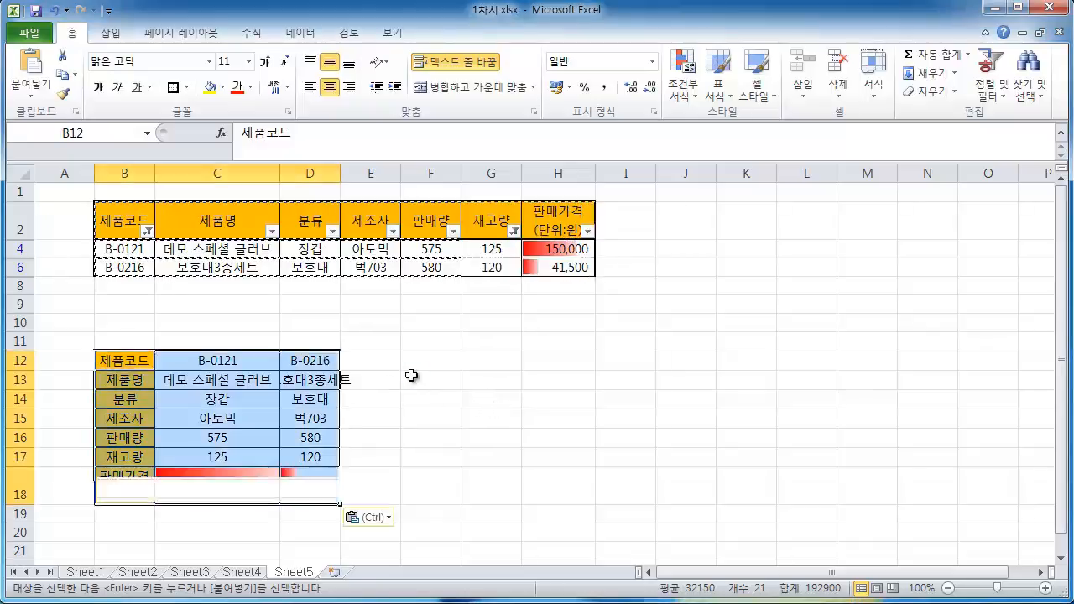
left_click(425, 379)
left_click_drag(132, 221, 551, 268)
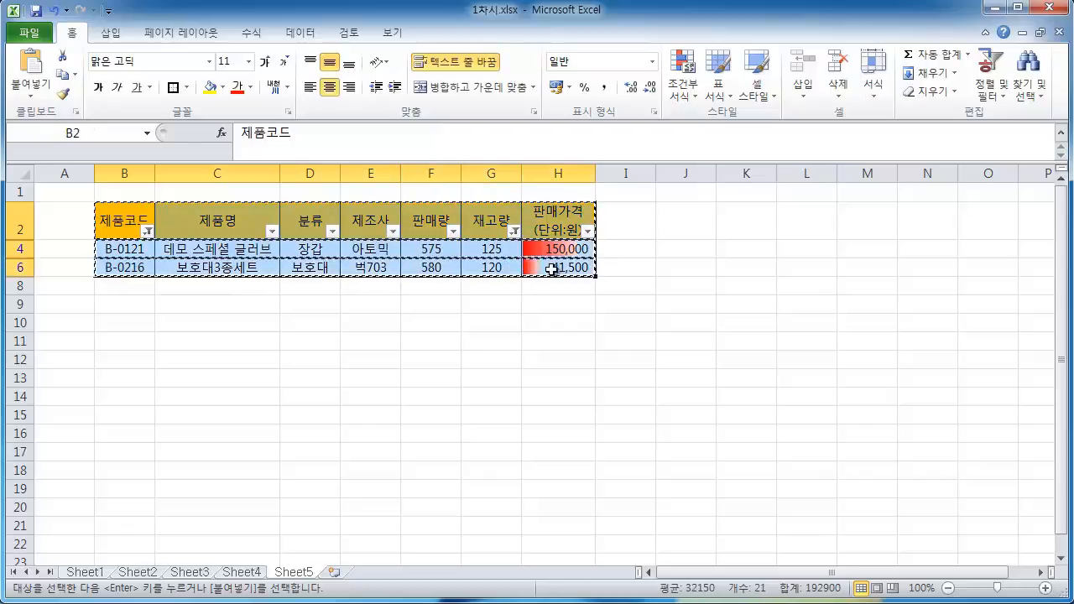
Paste the copied table at B12 with Paste Special, choosing all except borders and transposing rows and columns
scroll(578, 302, "down", 1)
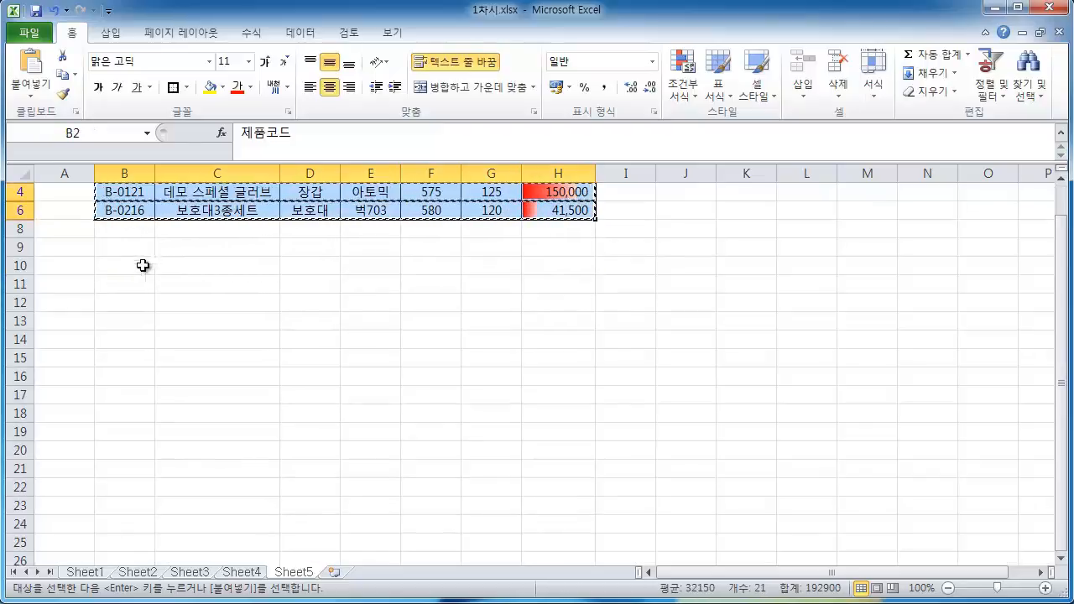
right_click(116, 301)
mouse_move(230, 394)
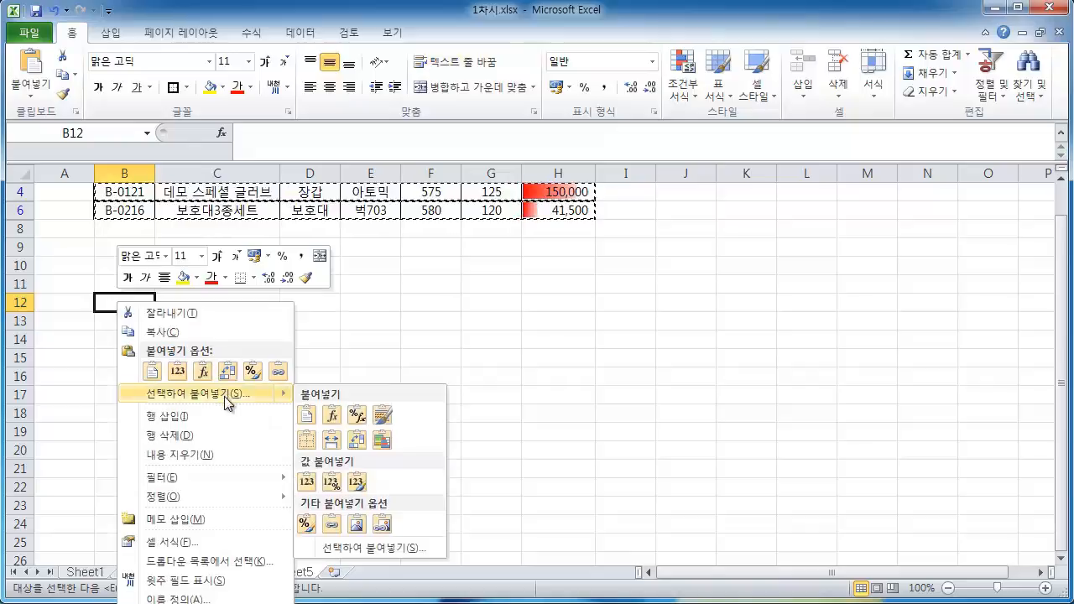
left_click(350, 548)
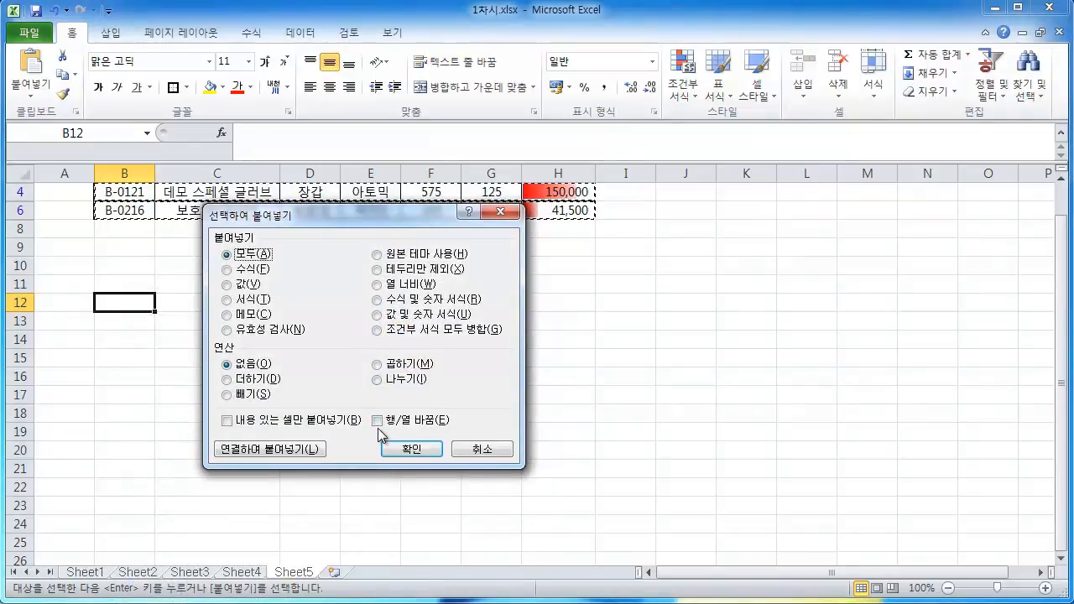
left_click(379, 423)
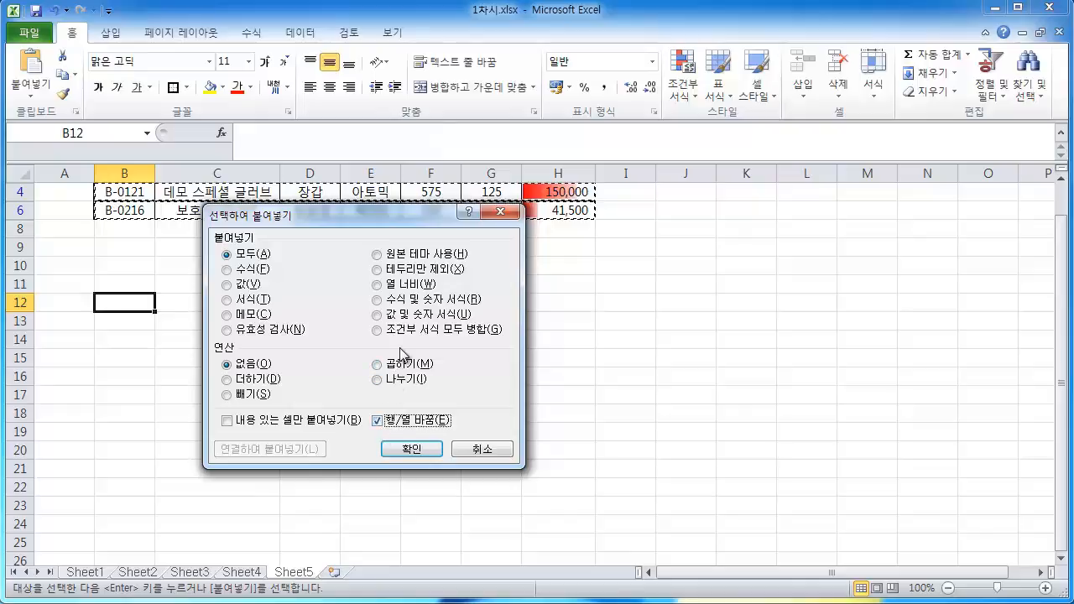
left_click(383, 270)
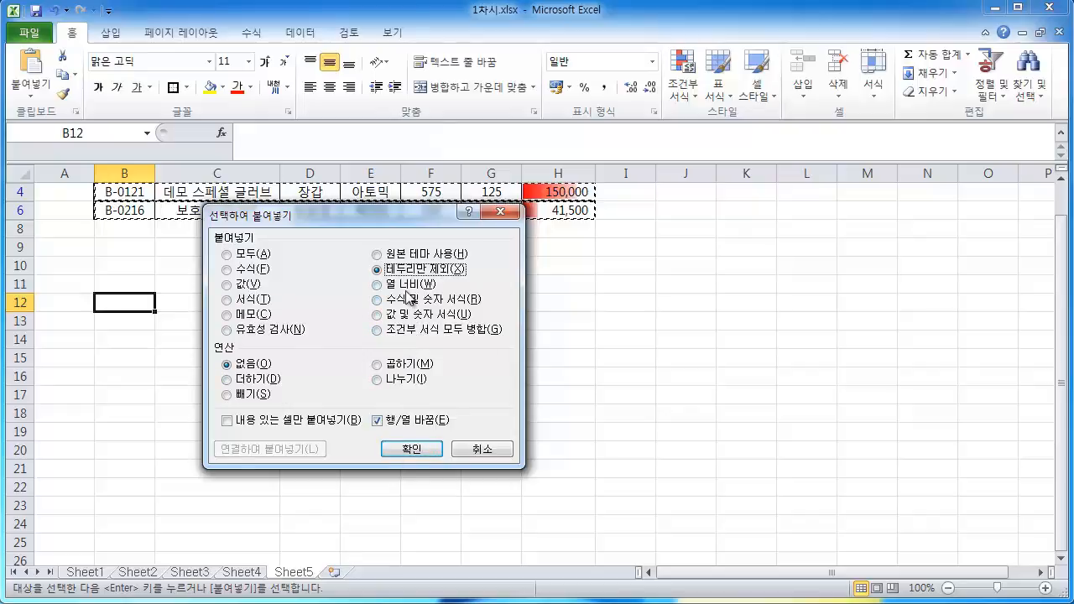
left_click(412, 451)
left_click(579, 414)
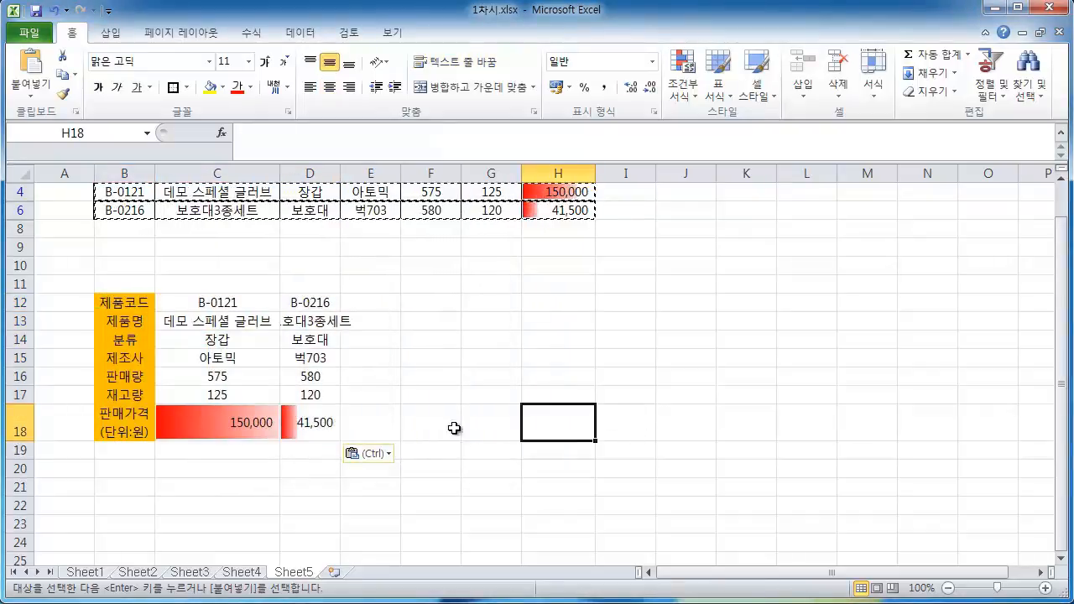